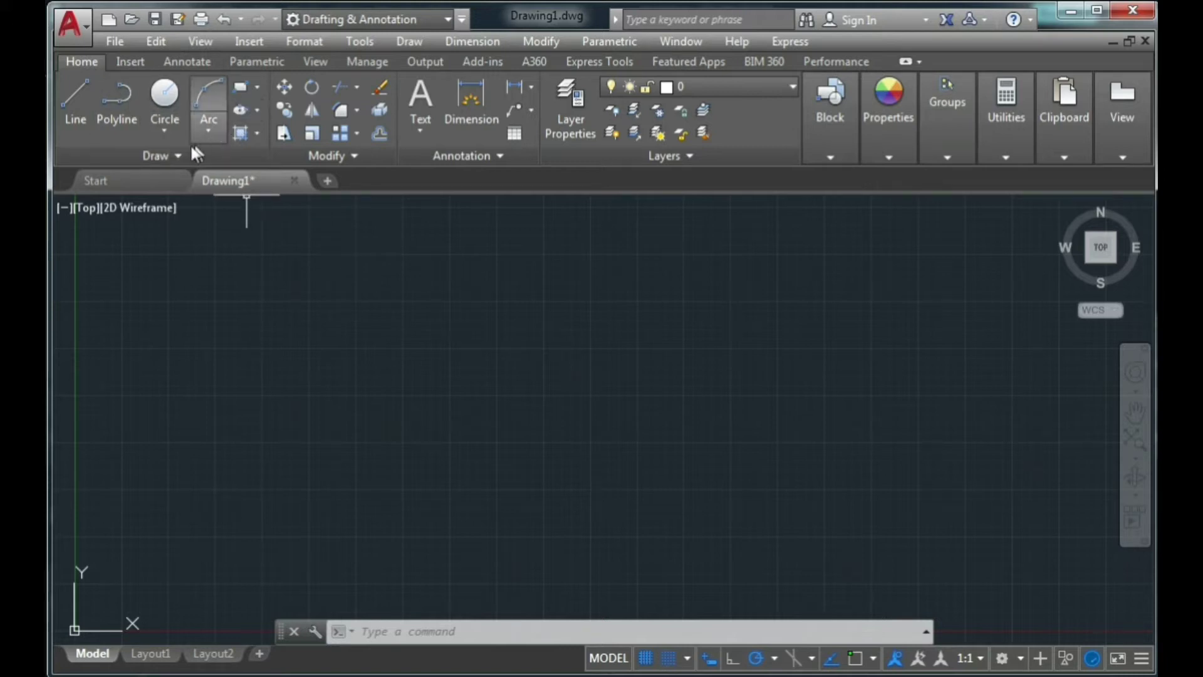
Draw a freehand rectangle in the middle of the drawing area by picking two opposite corners
click(240, 90)
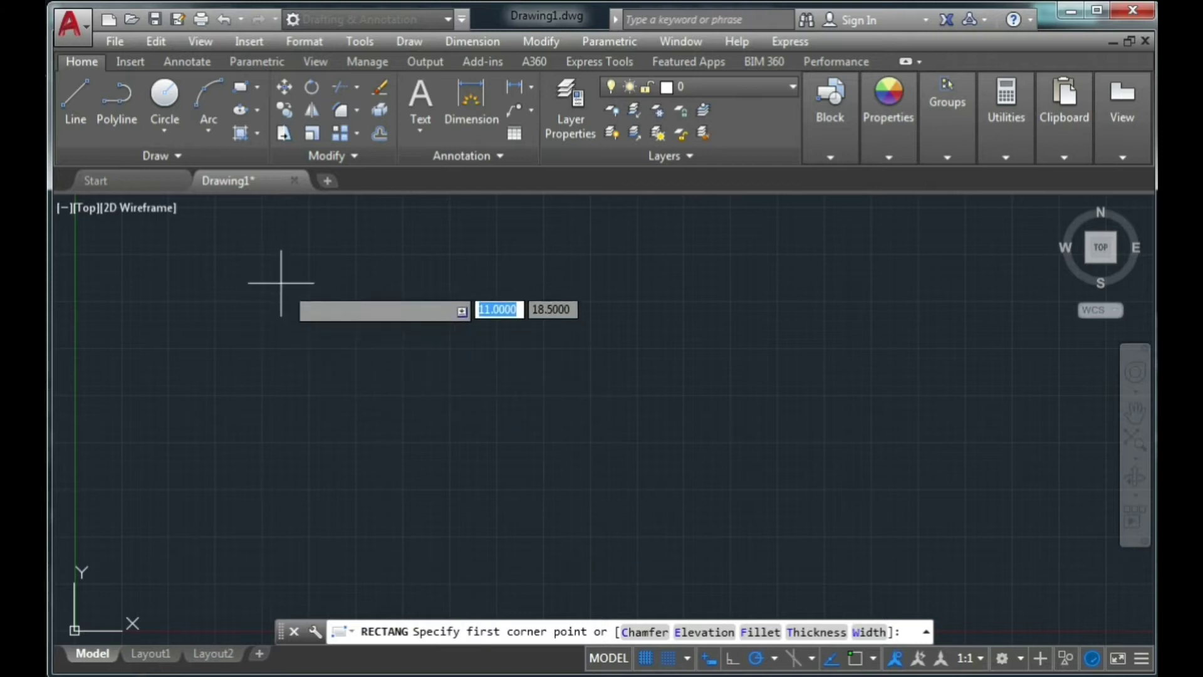
click(328, 282)
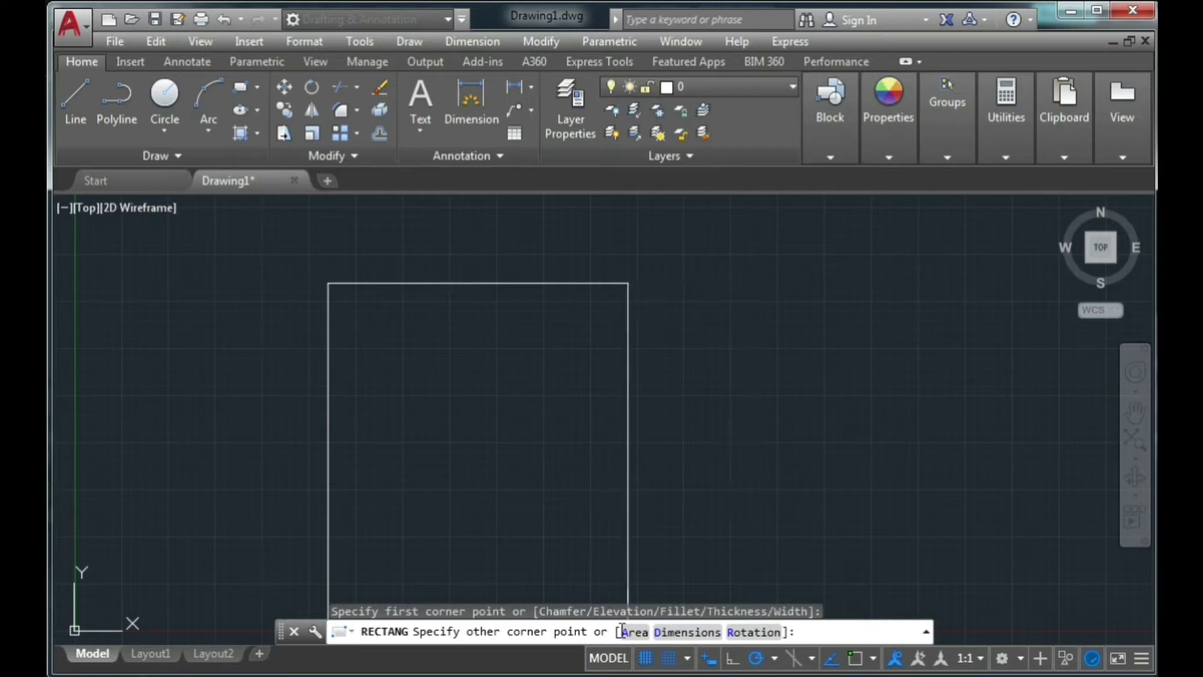
click(730, 490)
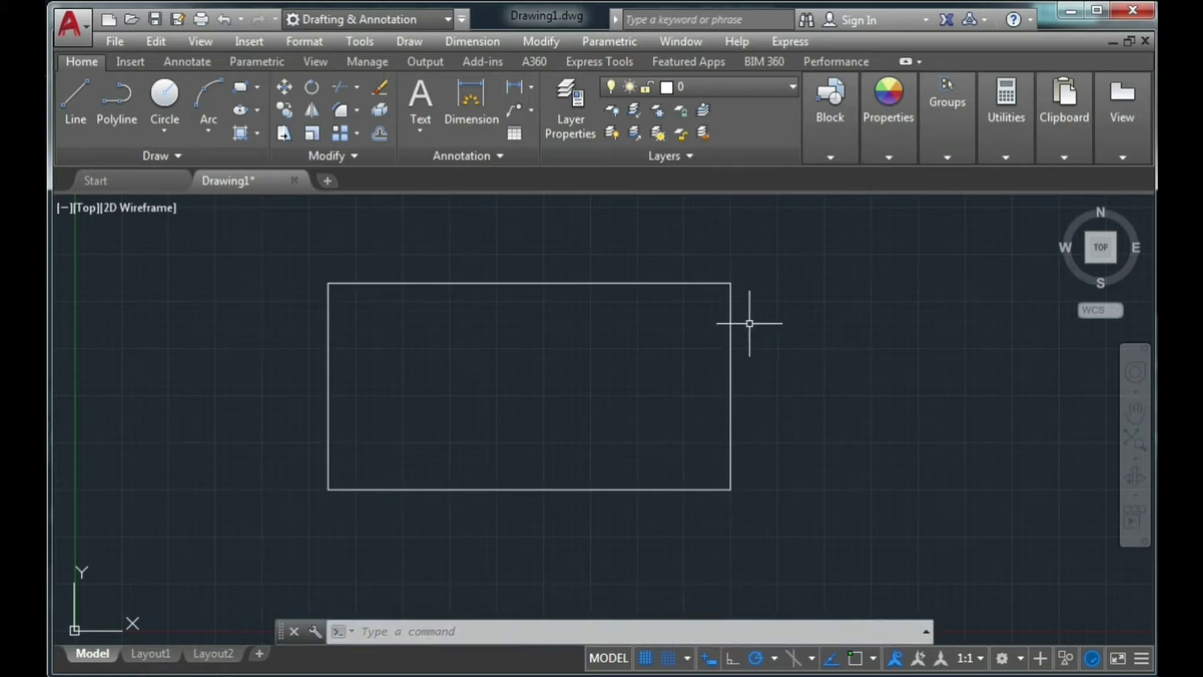
Erase the freehand rectangle from the drawing
click(773, 267)
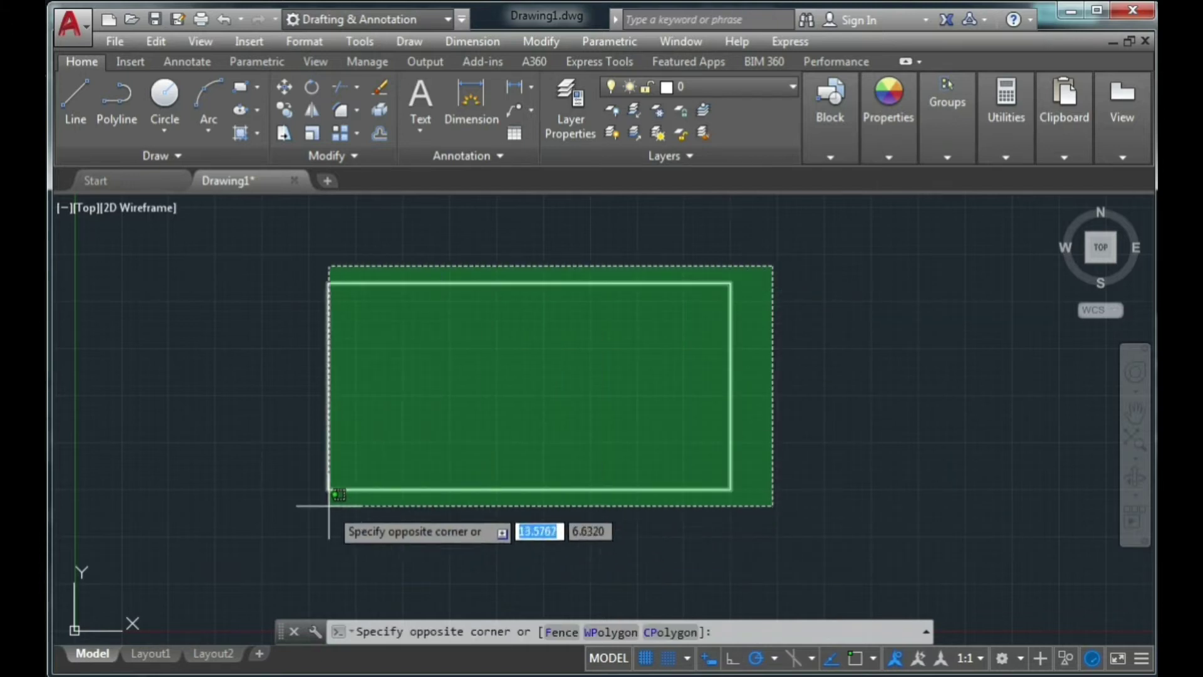
click(301, 493)
key(Delete)
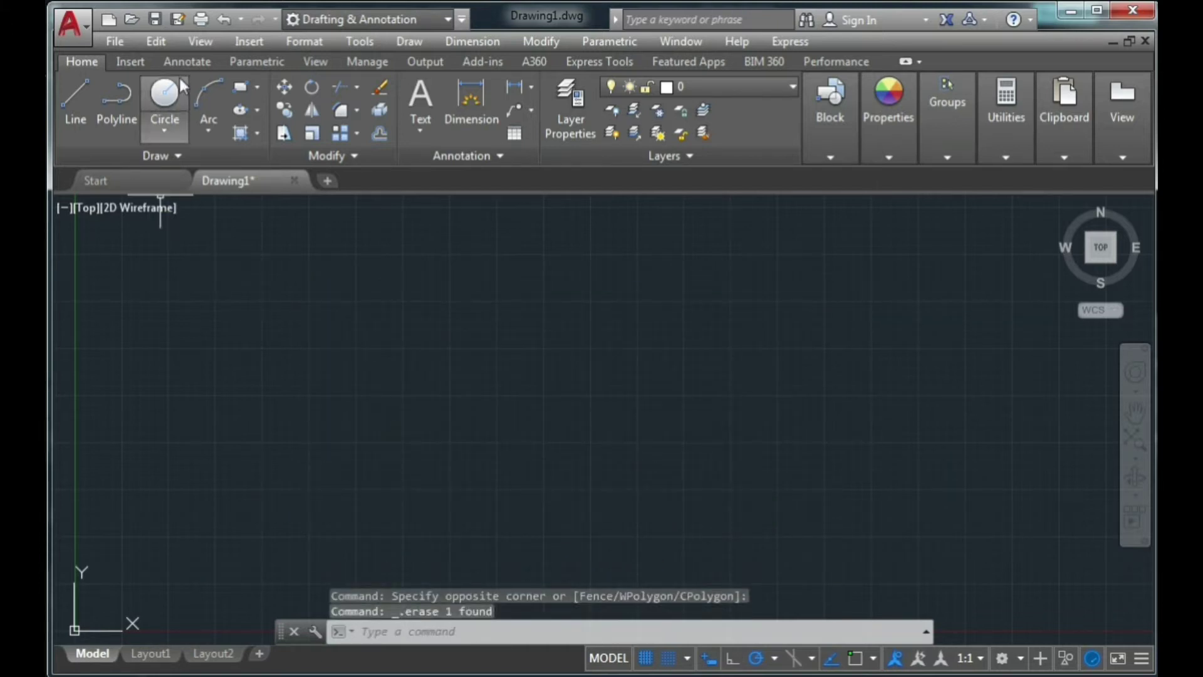
Draw a rectangle using the Area option, with an area of 500 calculated from a length of 30
click(240, 87)
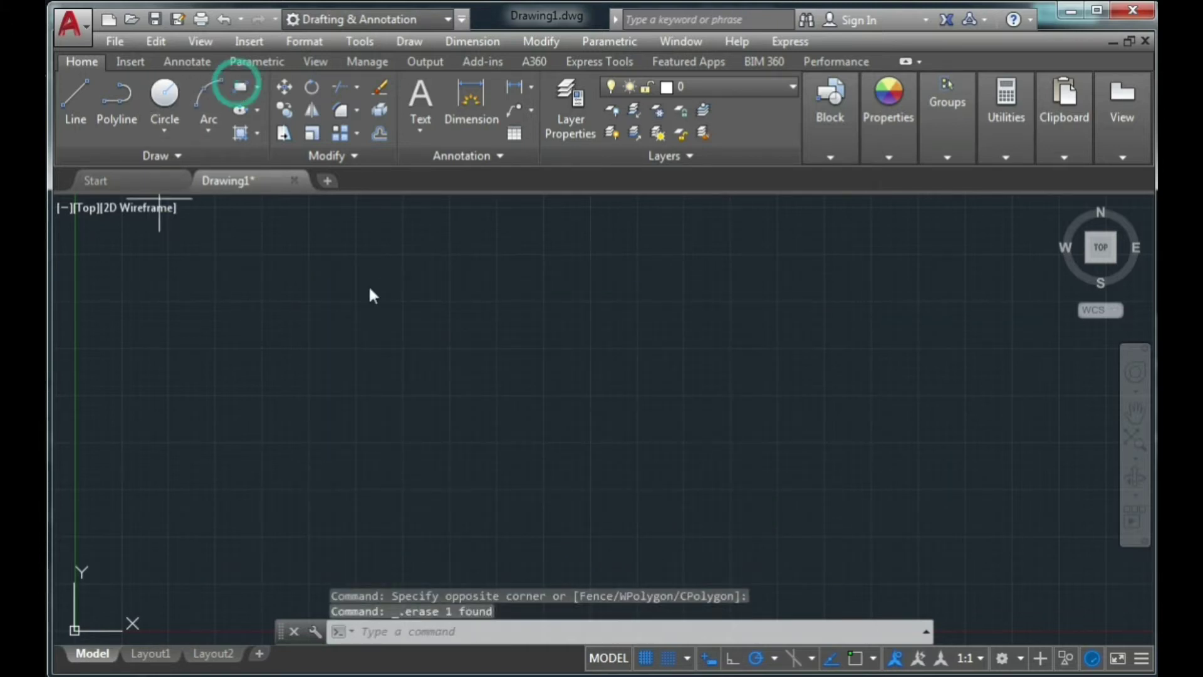
click(309, 295)
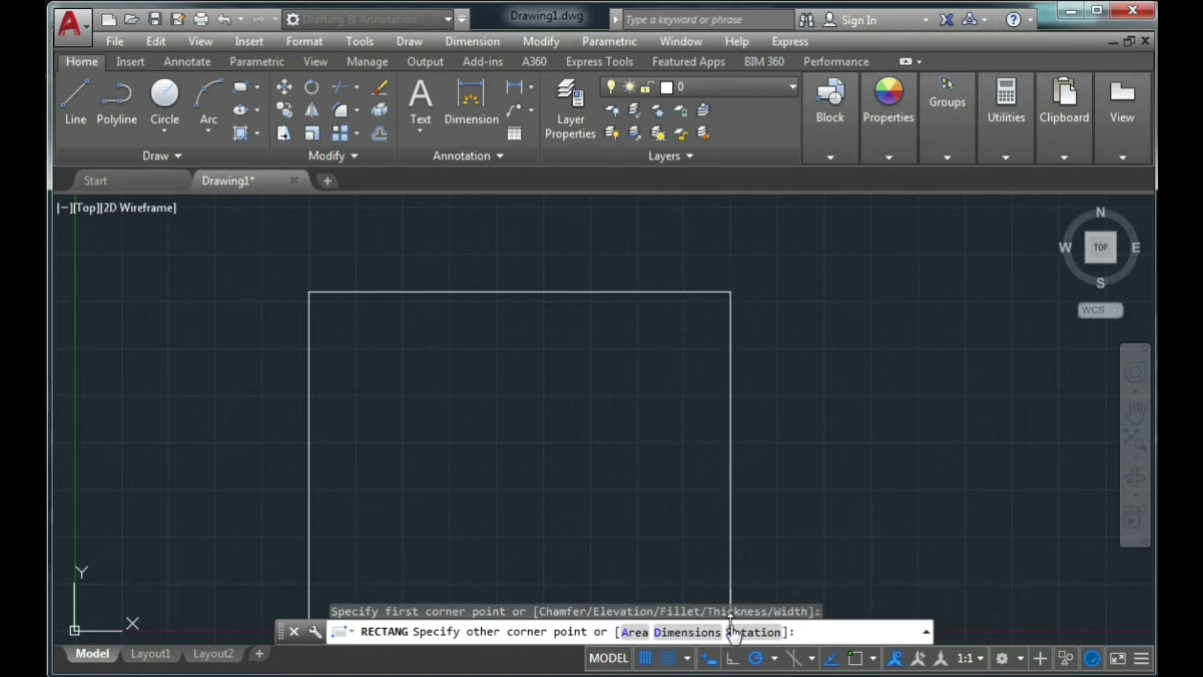
click(629, 632)
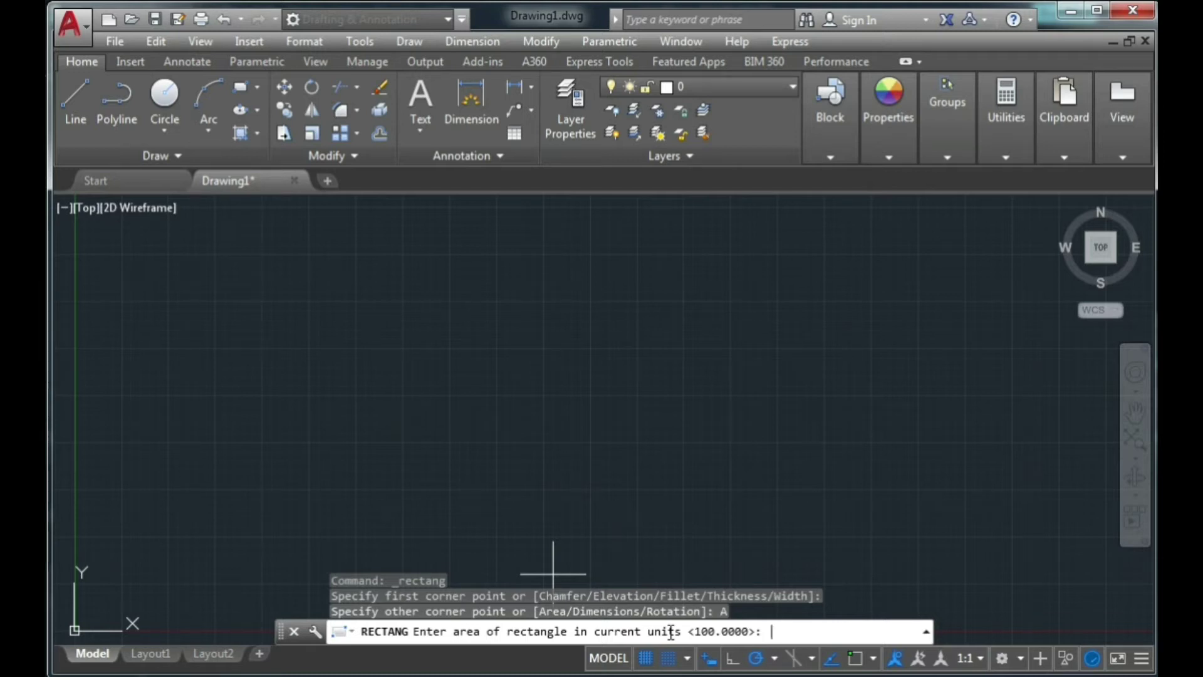
text(00)
key(Return)
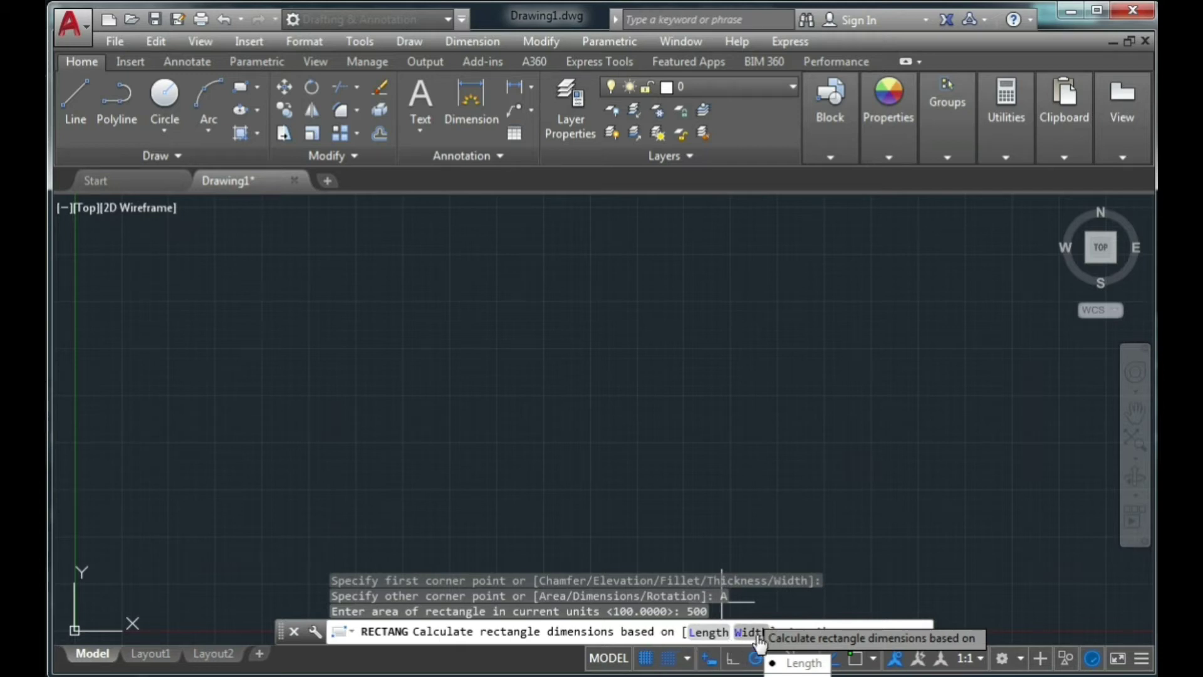
click(710, 633)
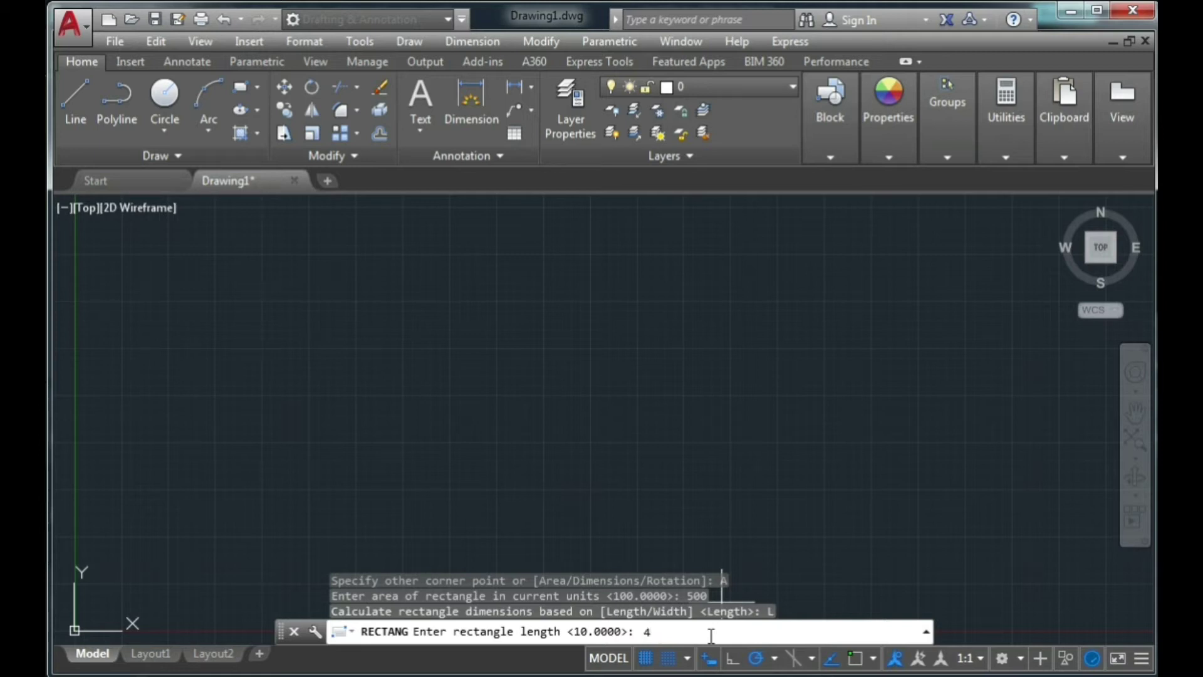
key(BackSpace)
text(30)
key(Return)
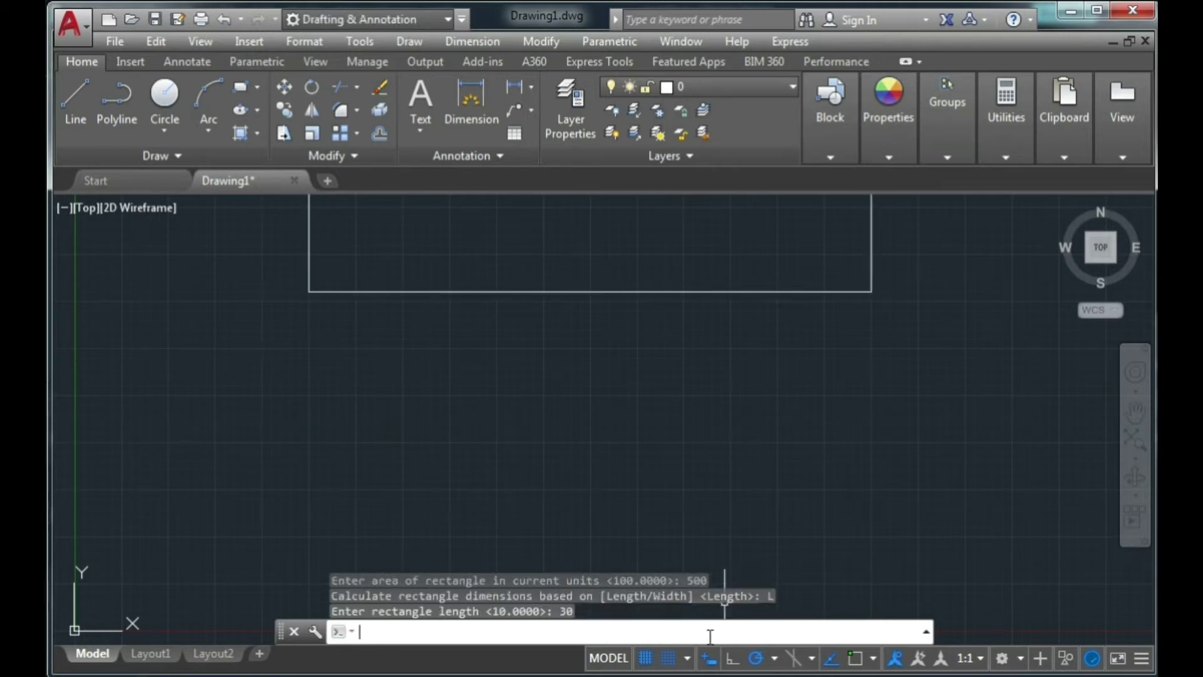
Draw a rectangle using the Dimensions option, length 20 and width 15, starting just inside the existing rectangle's upper-left corner and extending down to the right
middle_drag(646, 241, 629, 497)
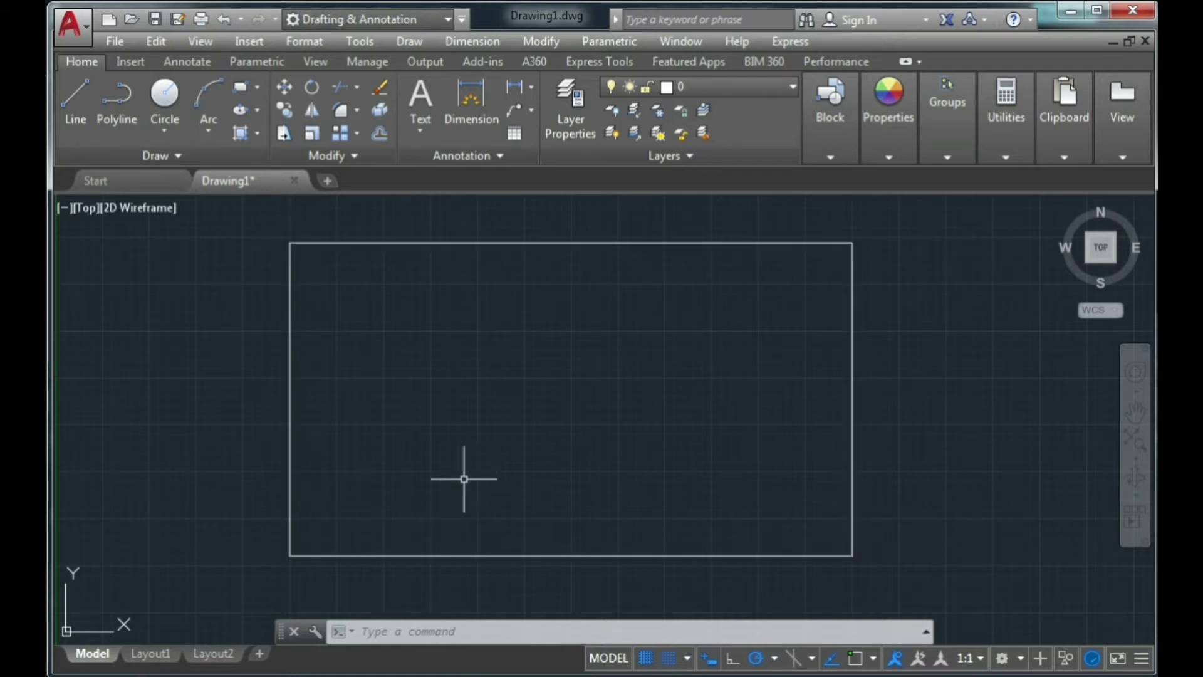
click(242, 91)
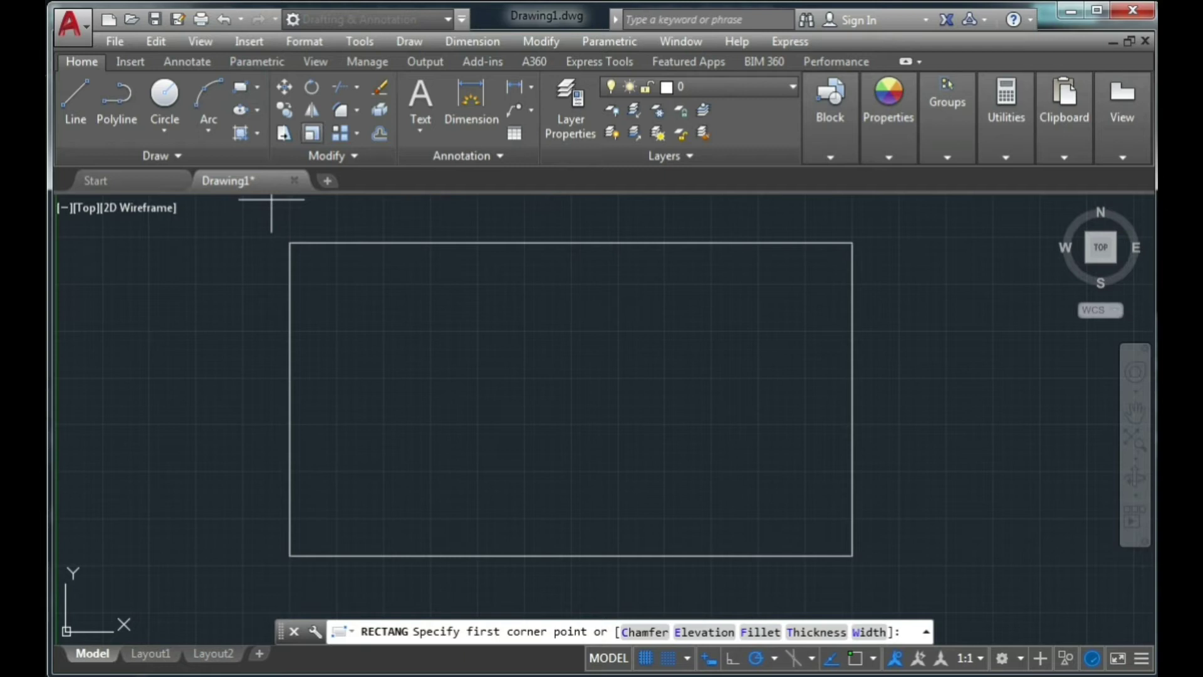
click(337, 284)
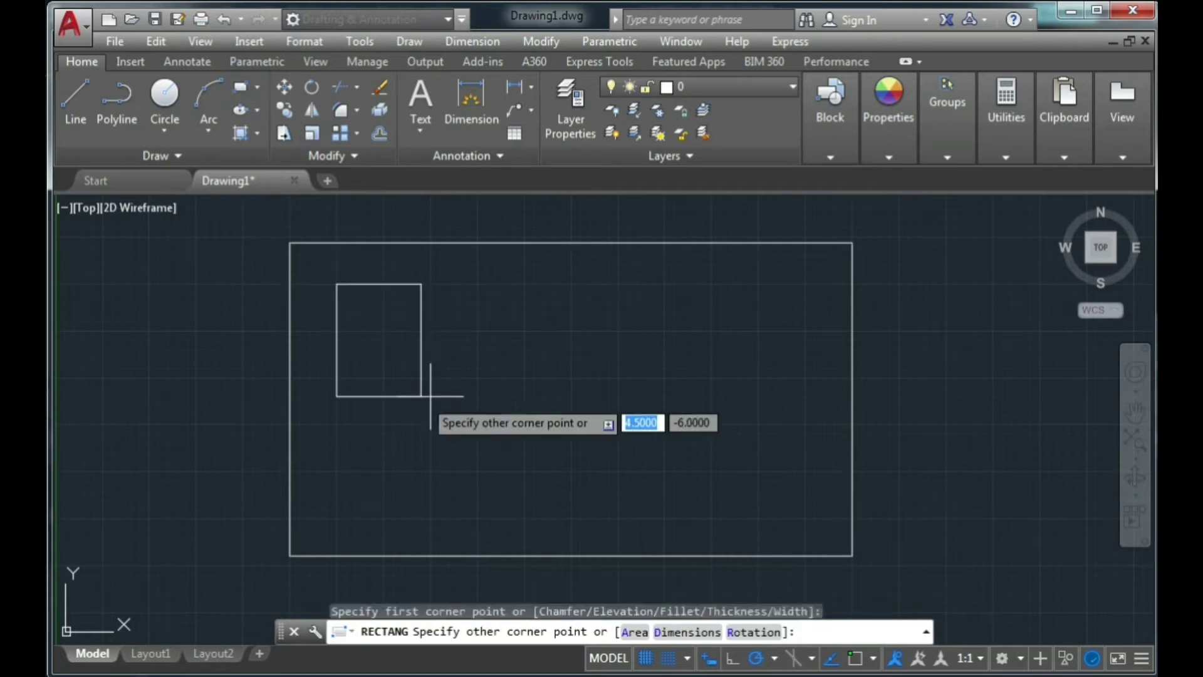
click(673, 633)
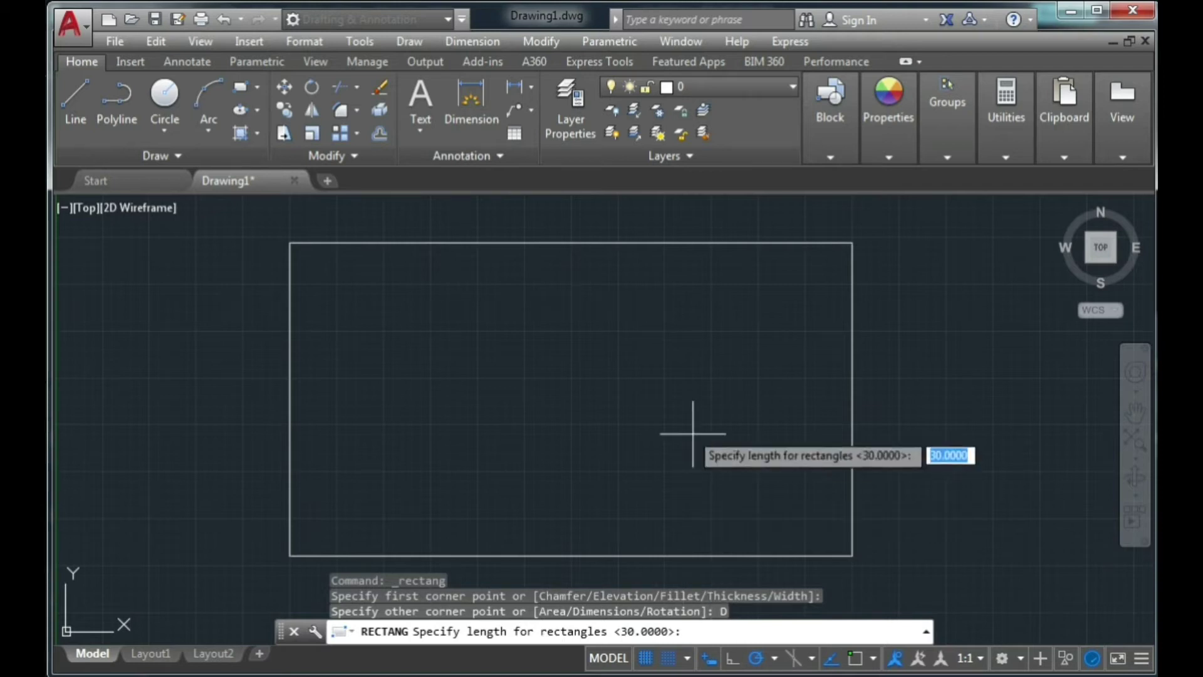
text(20)
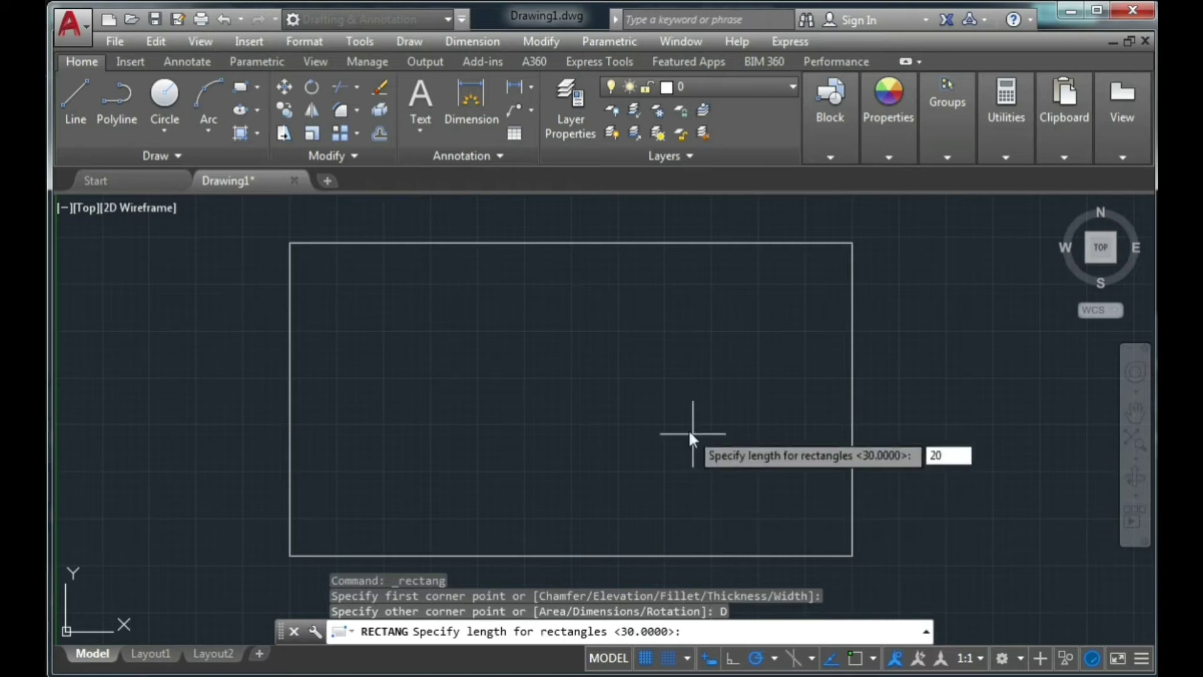
key(Return)
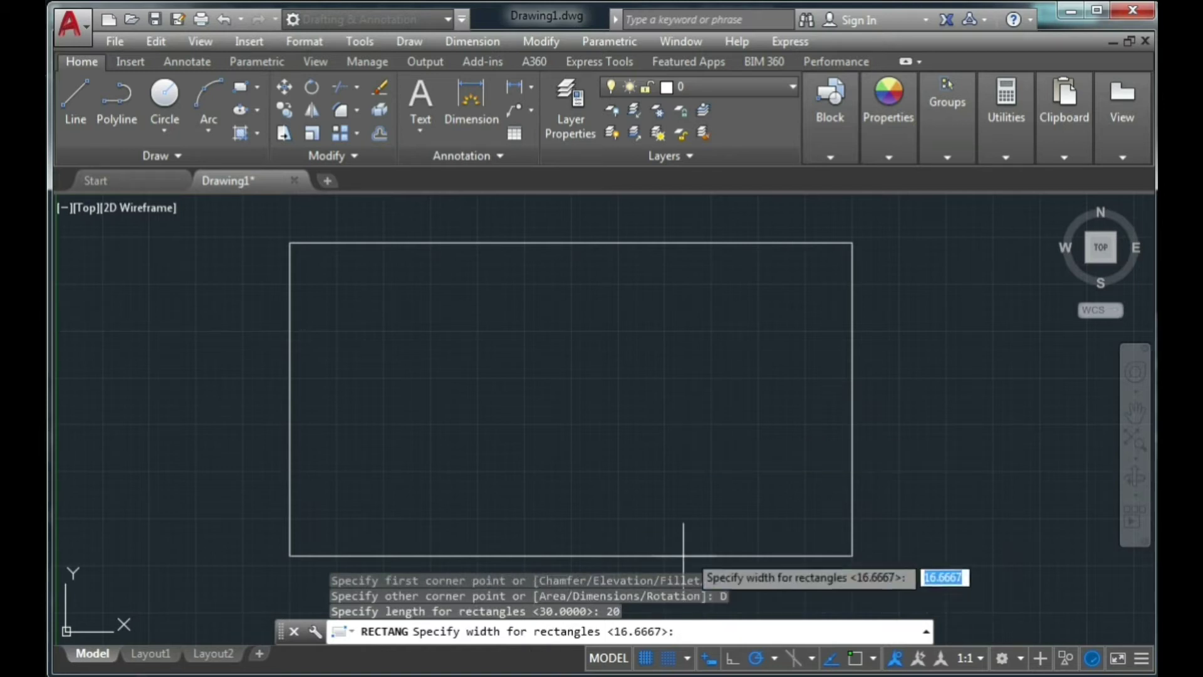
text(15)
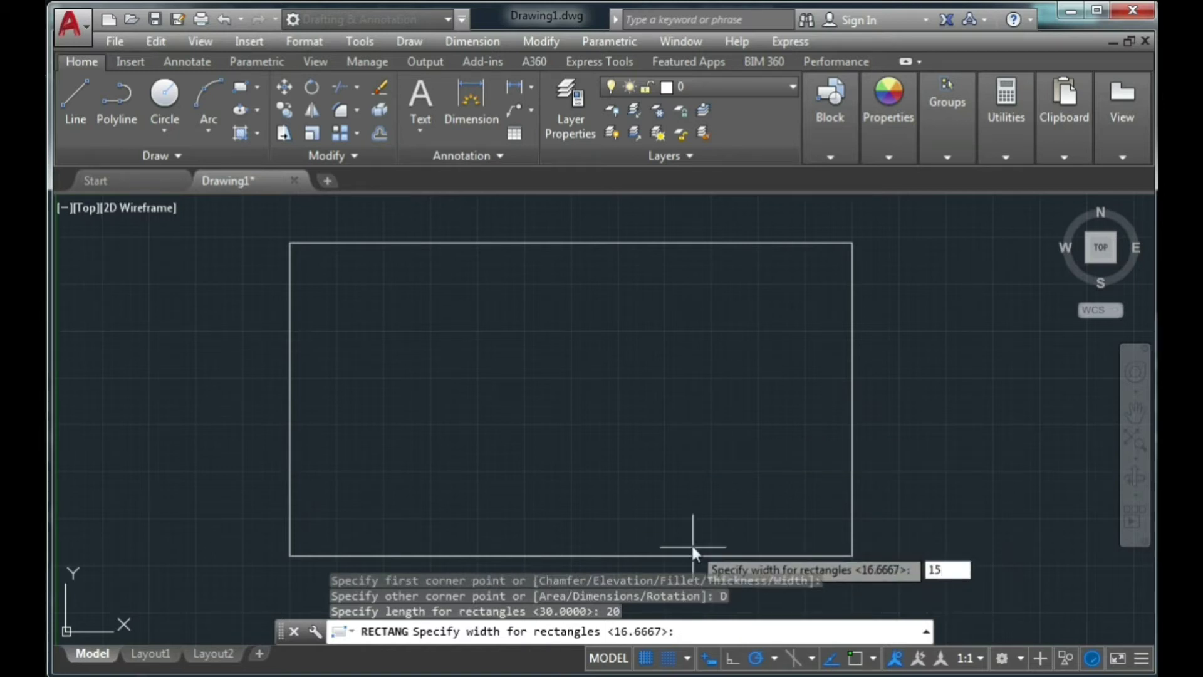
key(Return)
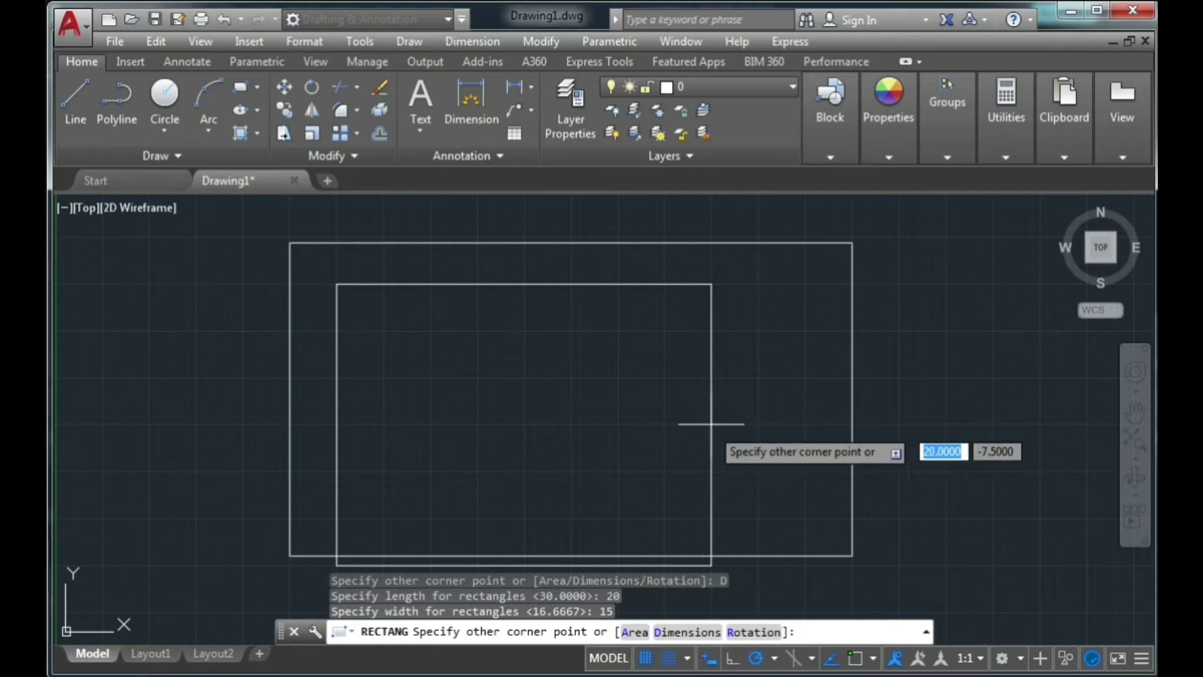
click(571, 405)
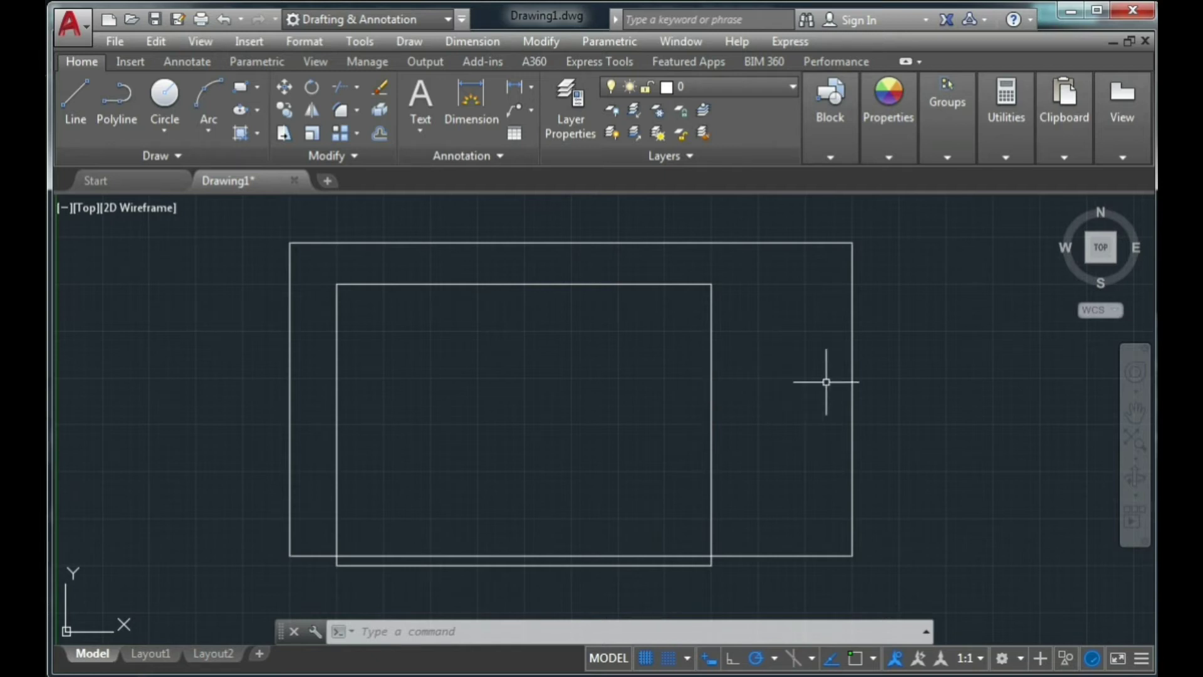
Draw a rectangle rotated 30 degrees beside the existing ones, placing its opposite corner about 24.5 units horizontally from the first corner
mouse_move(826, 381)
middle_down()
mouse_move(607, 424)
mouse_move(333, 441)
middle_up()
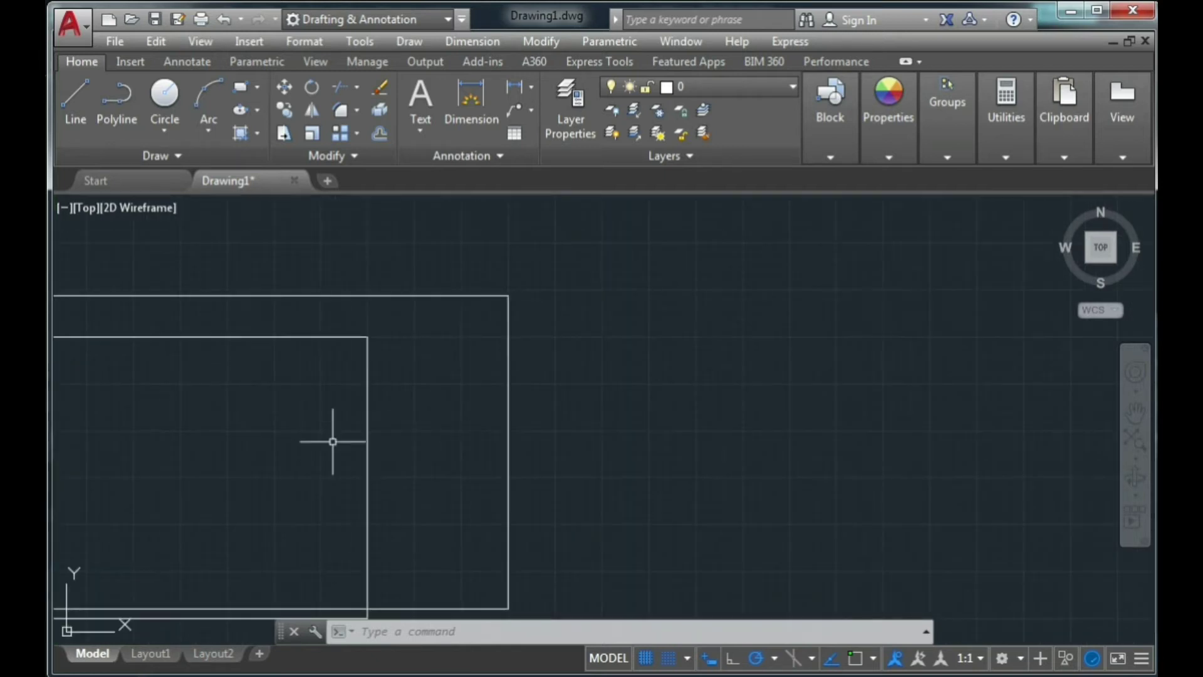
click(240, 88)
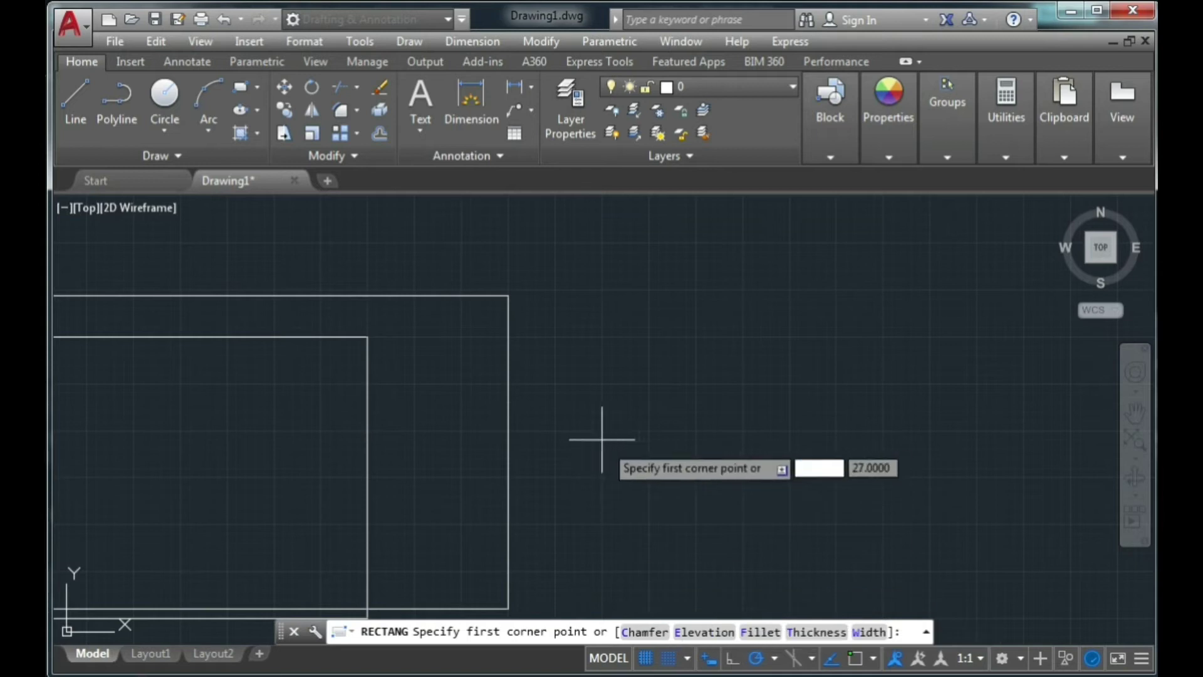
click(555, 385)
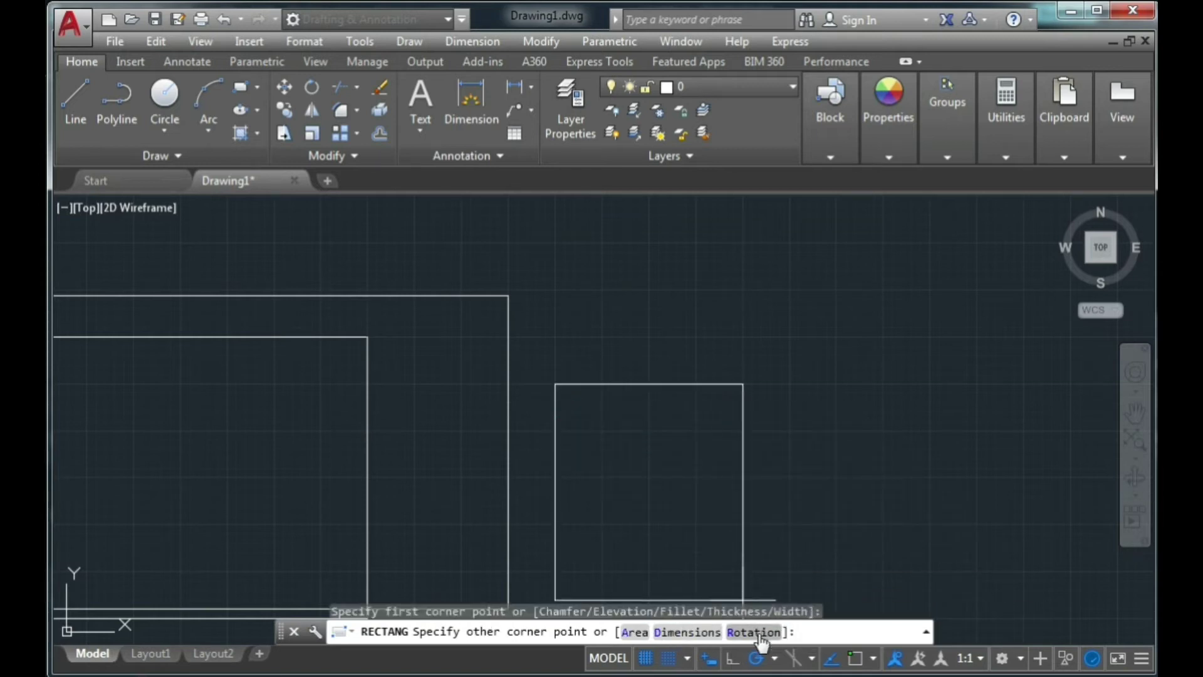
click(743, 633)
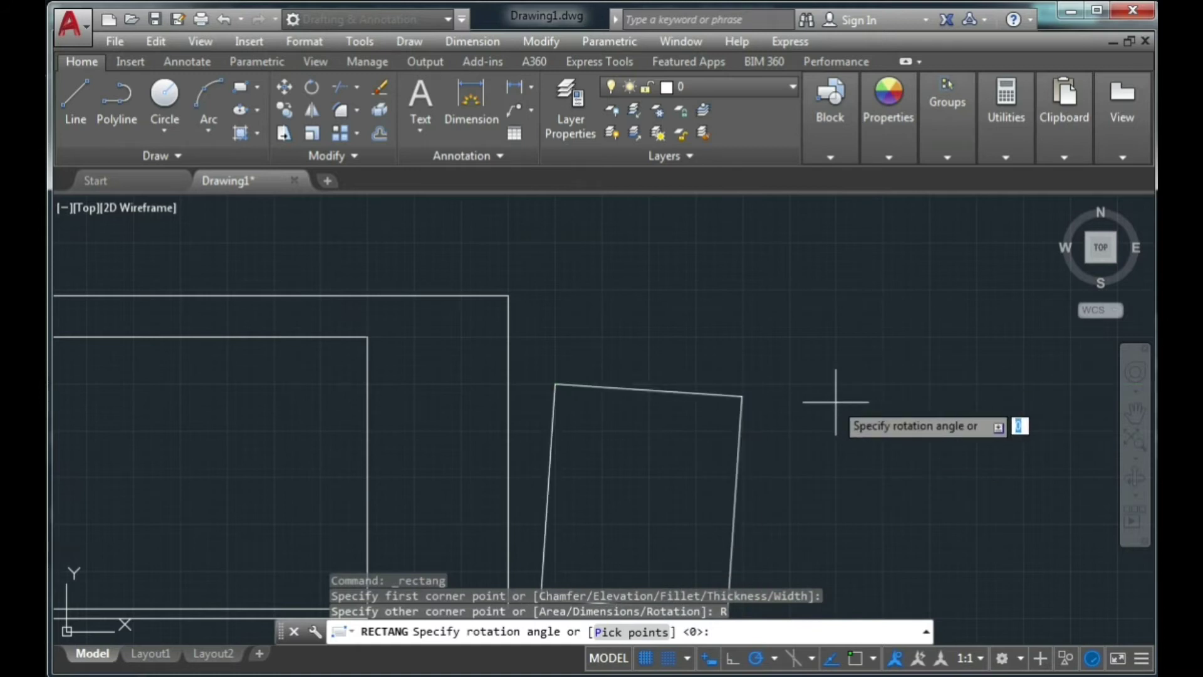
text(30)
key(Return)
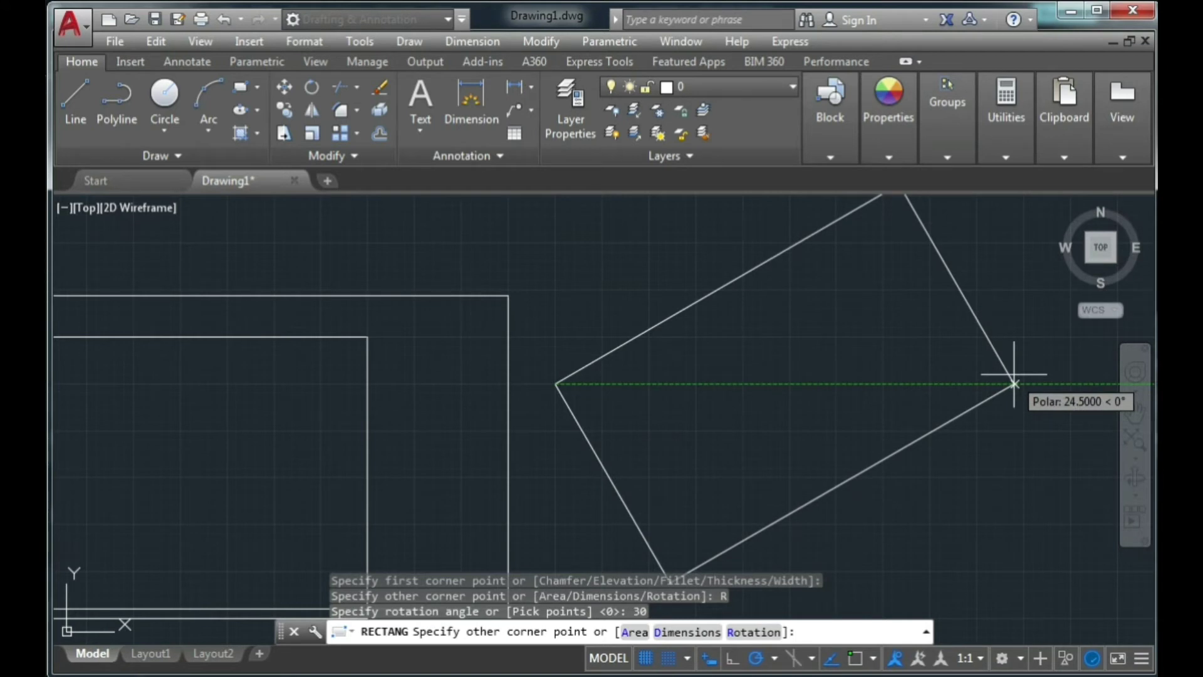
click(1014, 383)
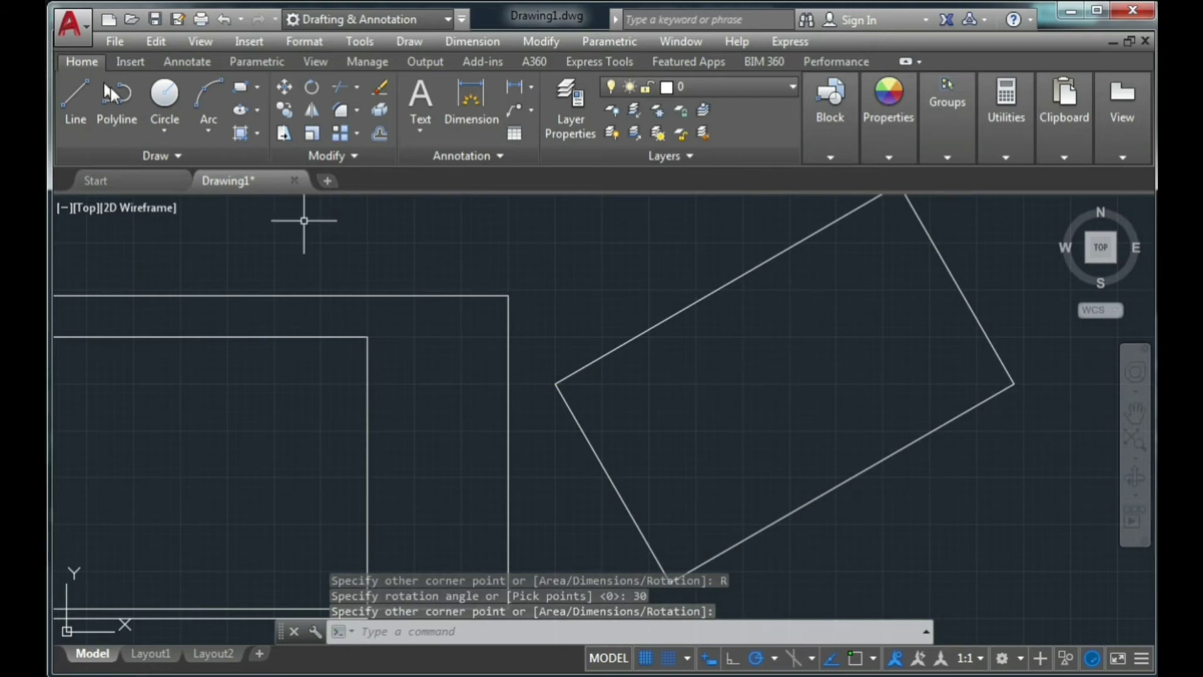
Draw another rectangle with the retained rotation, overlapping the existing ones, its opposite corner about 23.5 units horizontally from the first
click(240, 88)
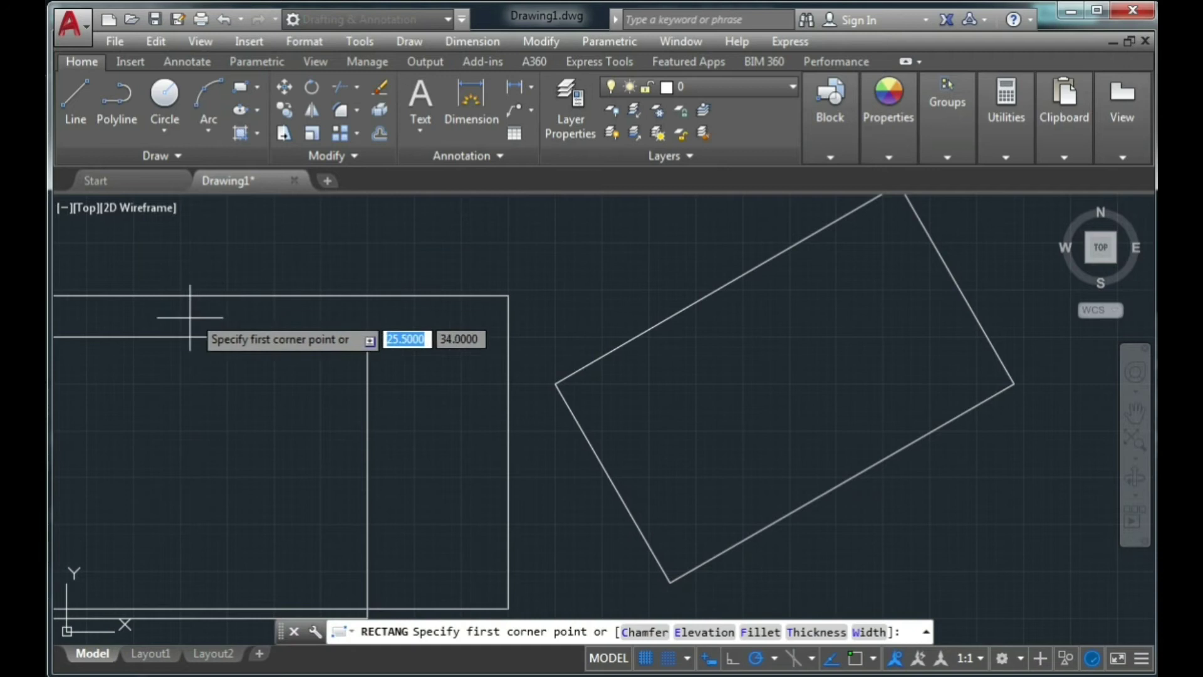
click(236, 393)
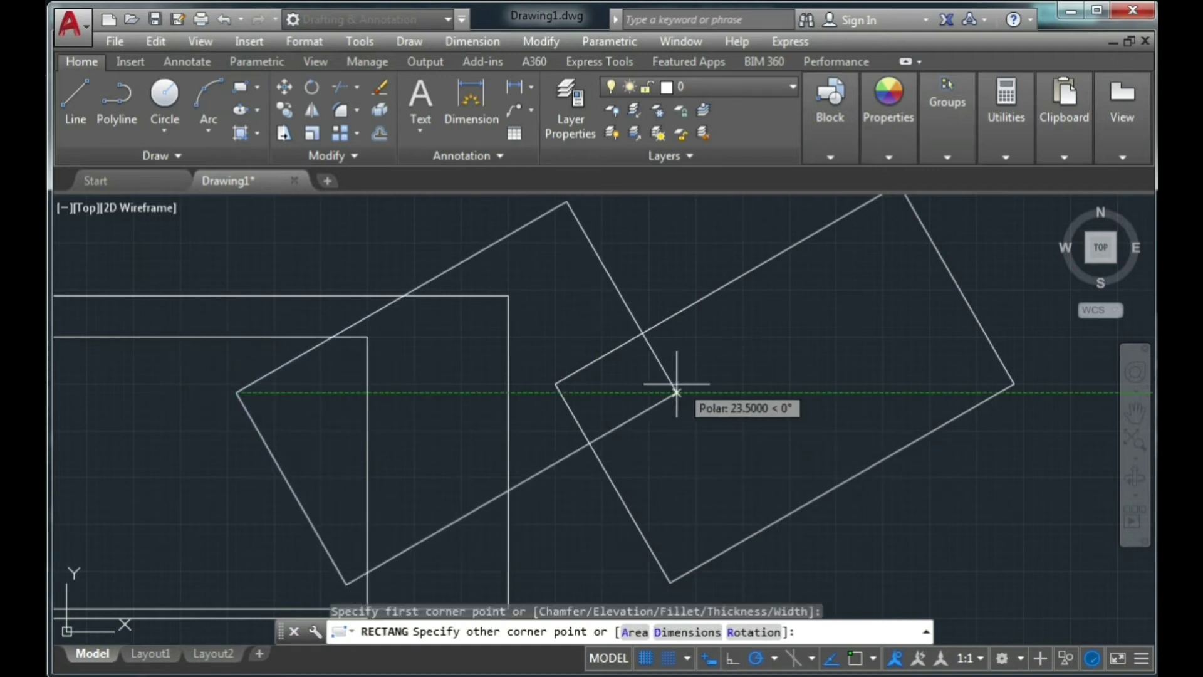
click(677, 389)
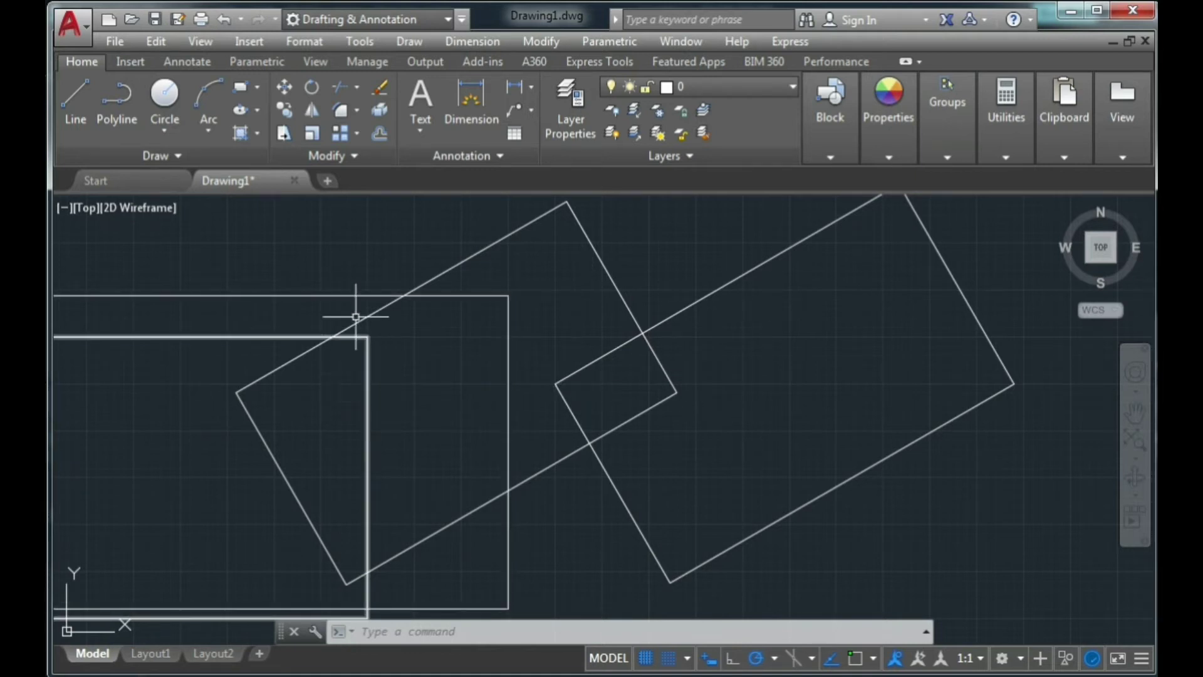
Draw a horizontal rectangle overlapping the lower right of the rotated one, resetting the rectangle rotation angle to 0
click(241, 133)
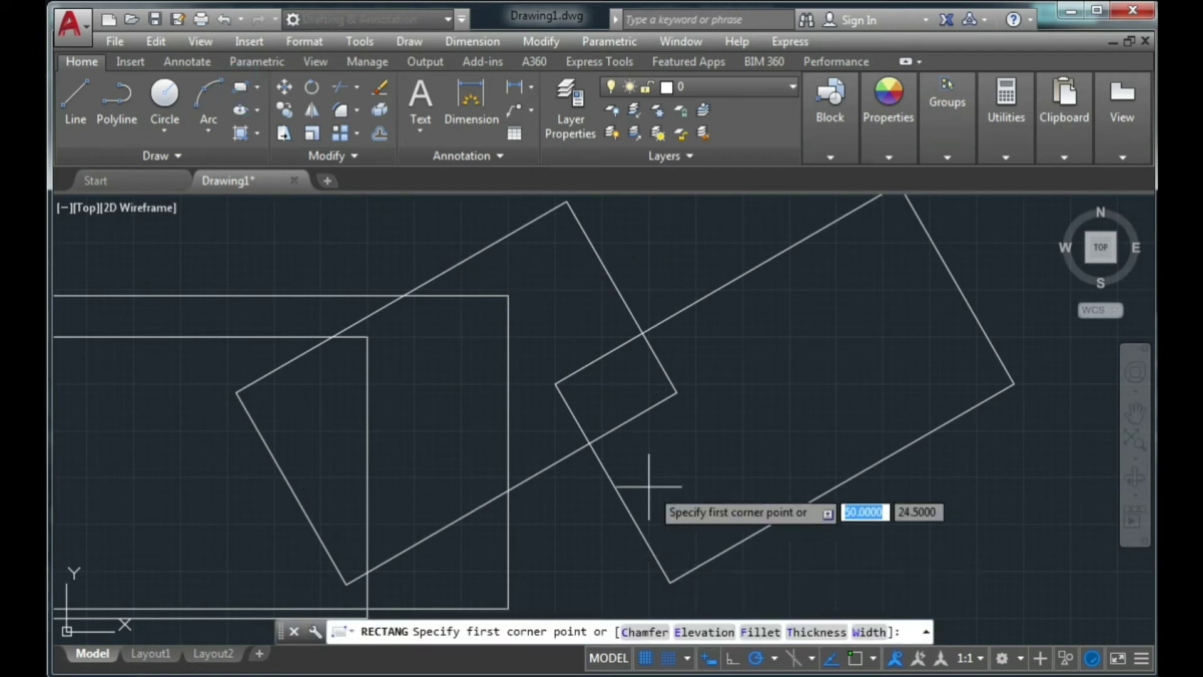
click(786, 491)
click(764, 632)
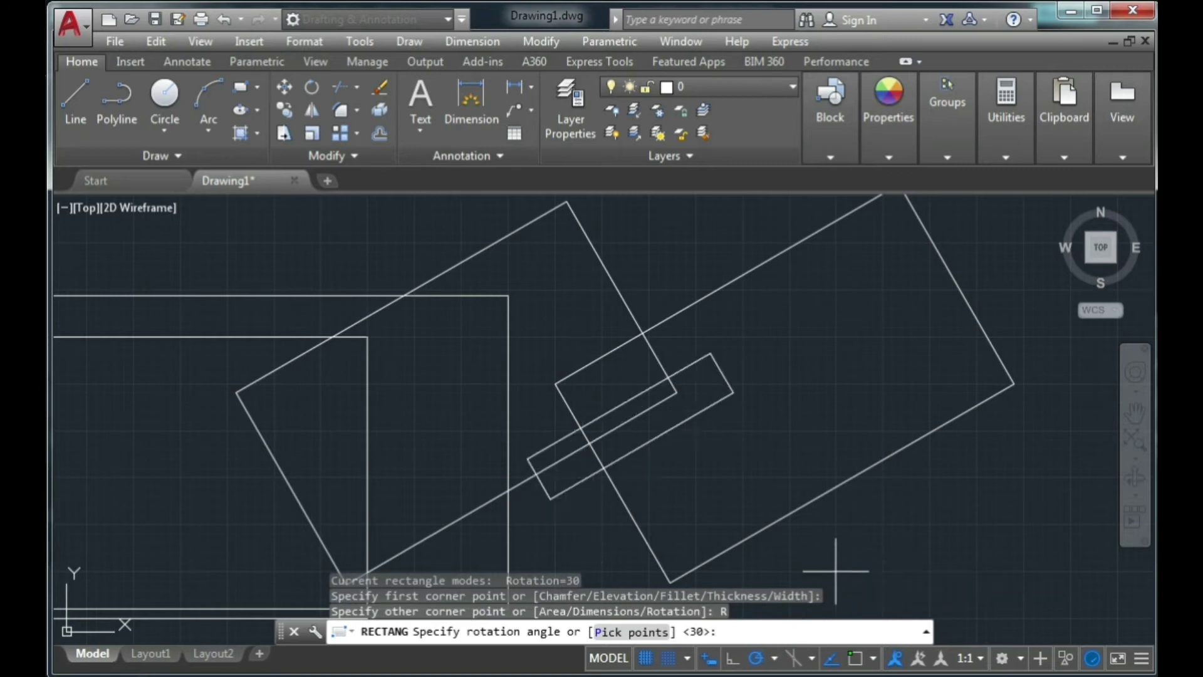
text(0)
key(Return)
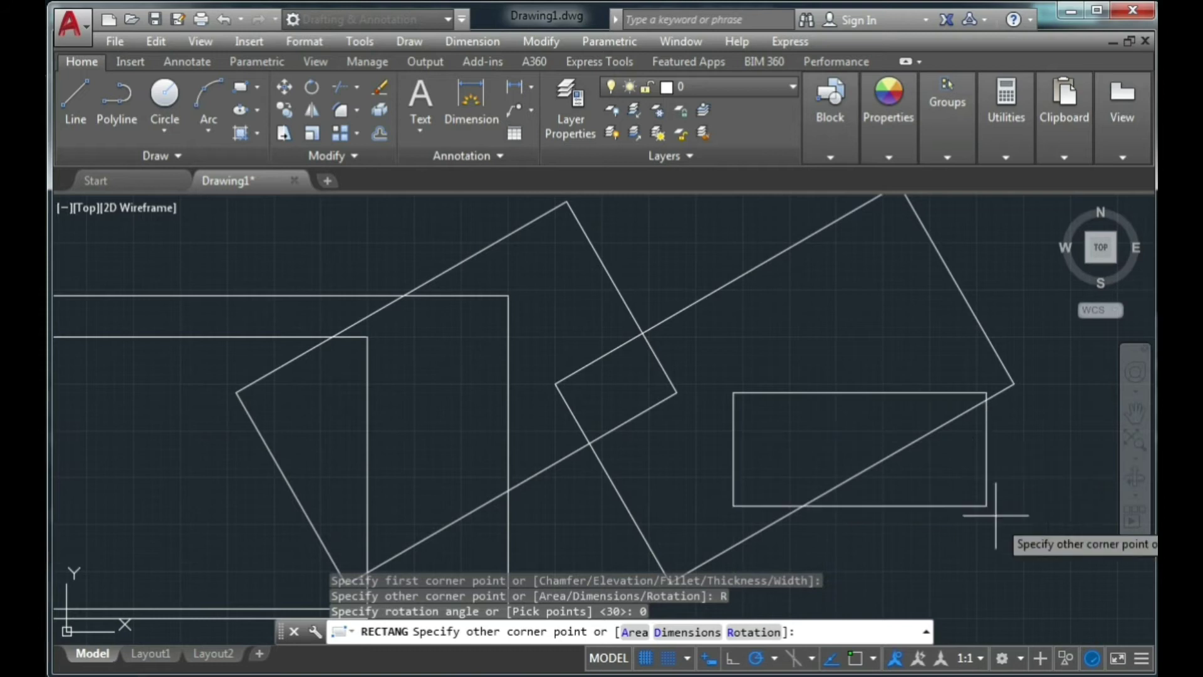
click(1032, 544)
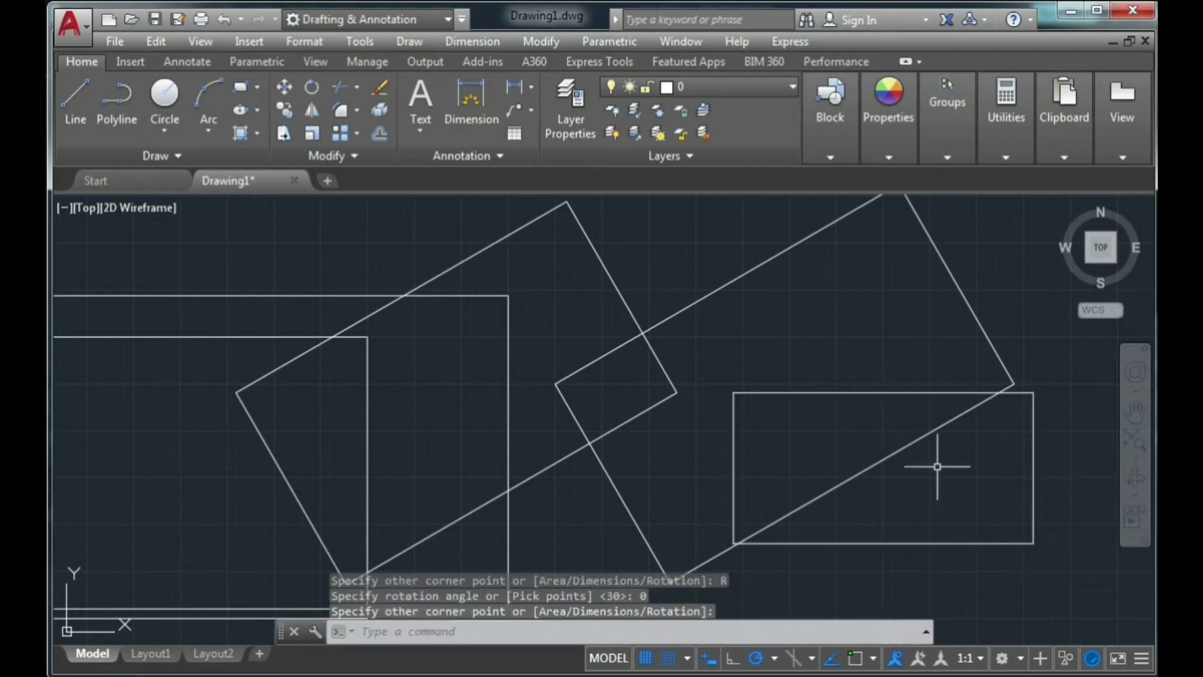
Delete all the existing rectangles from the drawing, selecting them with one crossing window
click(1026, 220)
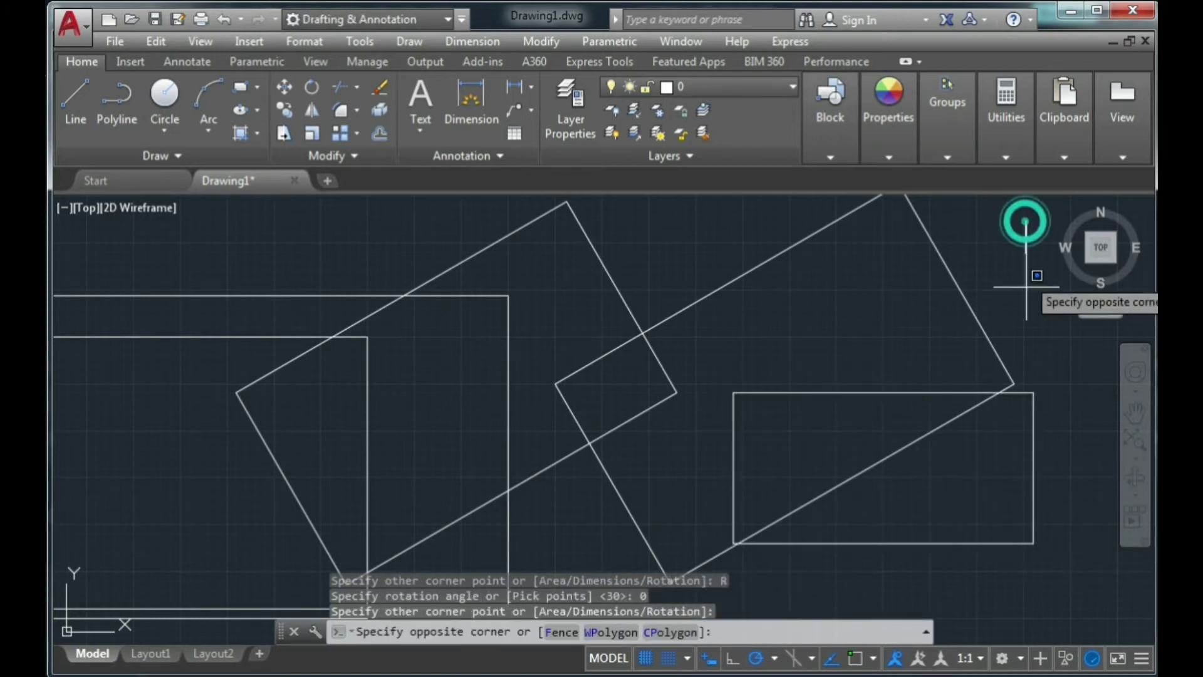
click(247, 569)
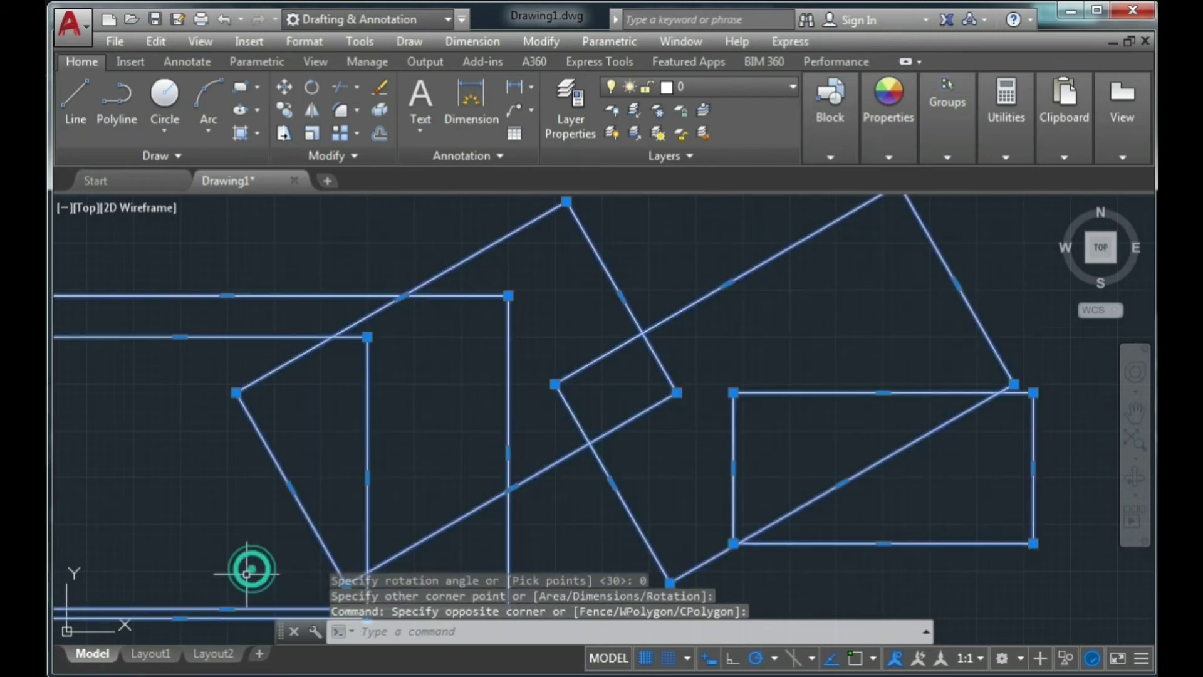
key(Delete)
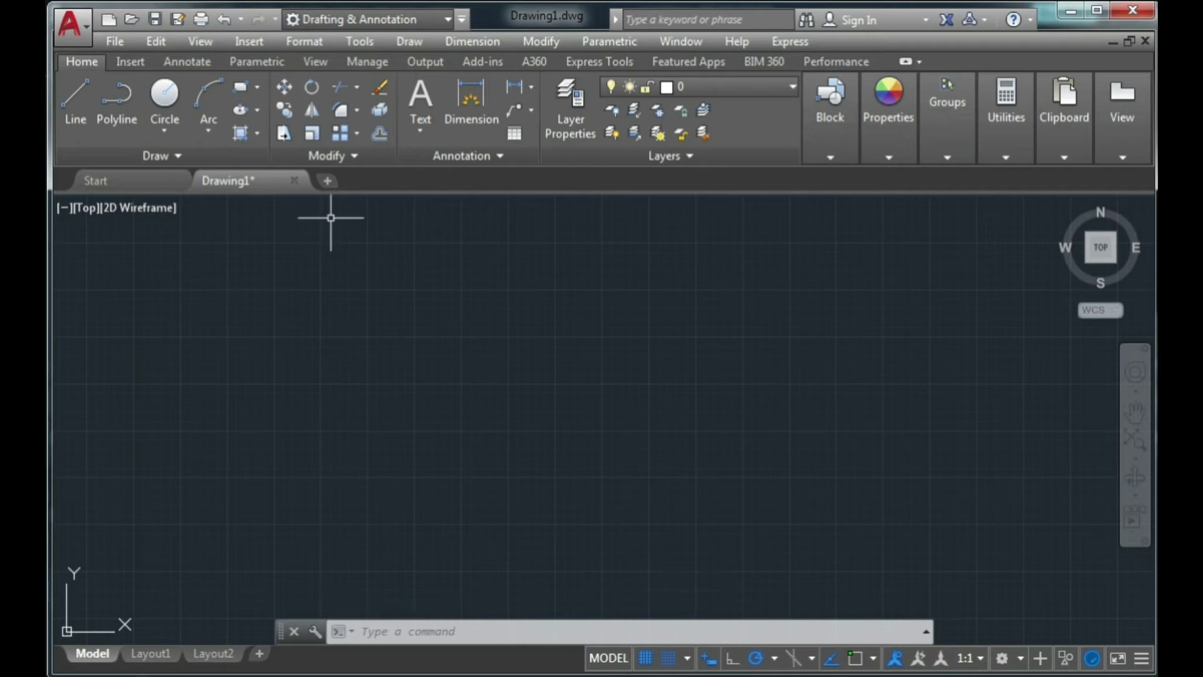
Draw a horizontal rectangle with chamfered corners in the empty drawing, using 3 for both the first and second chamfer distances
click(241, 91)
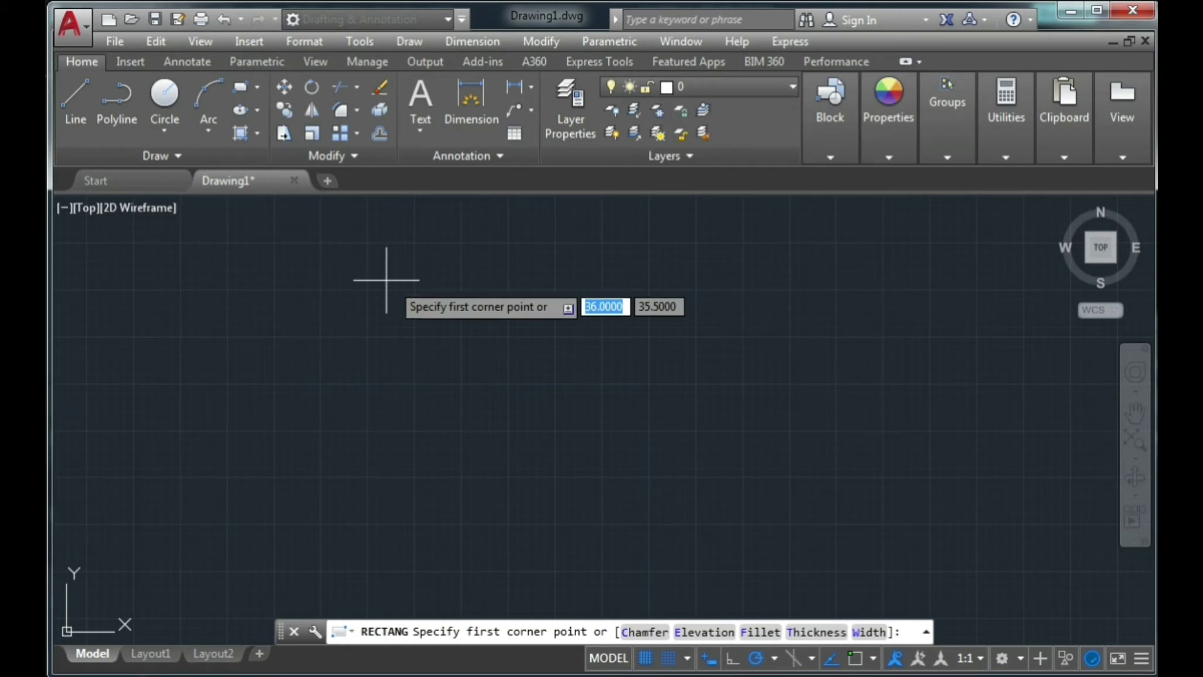
click(642, 632)
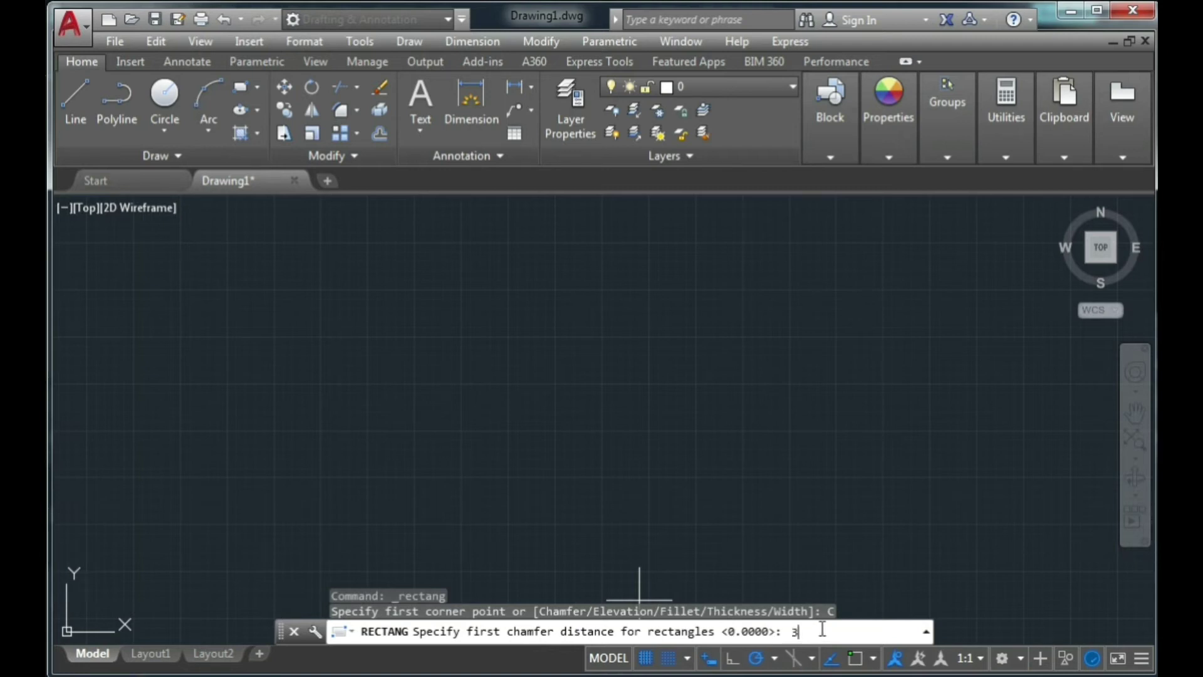
key(Return)
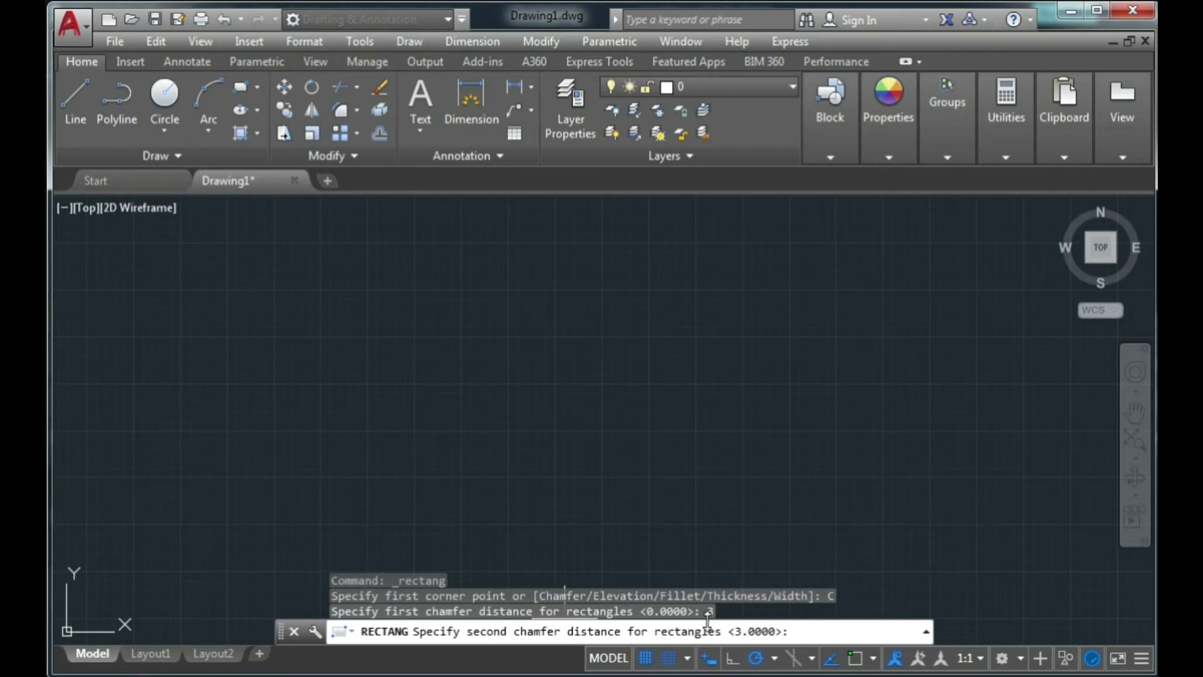
key(Return)
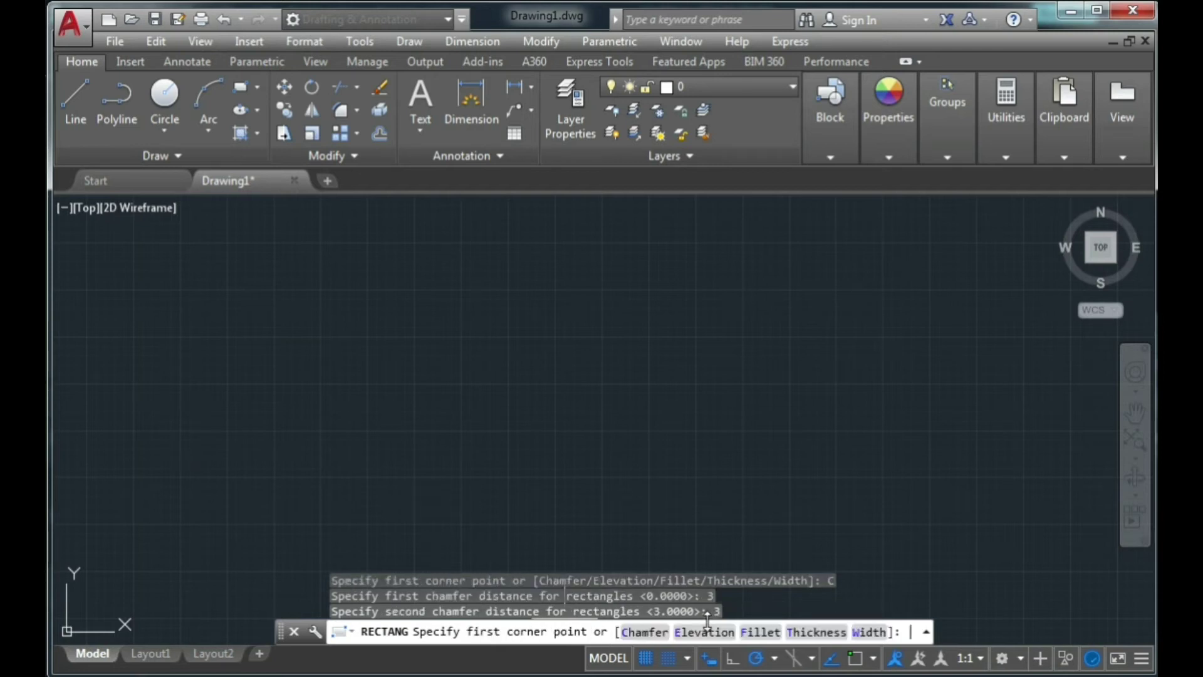
click(339, 288)
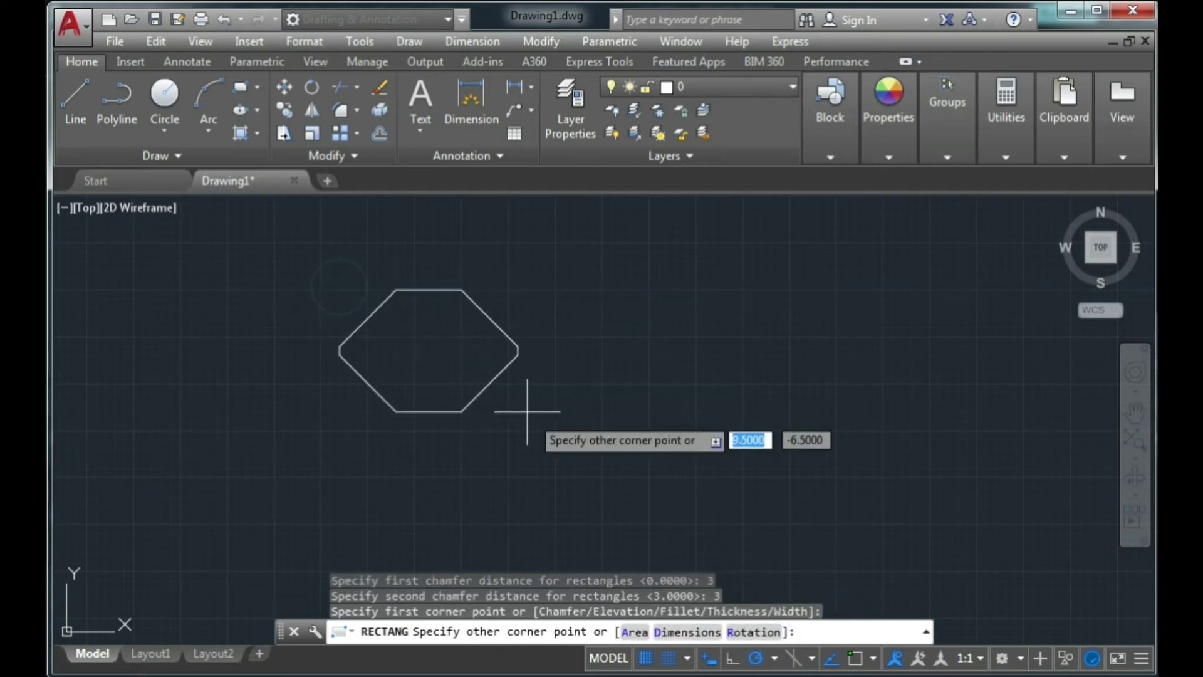
click(847, 495)
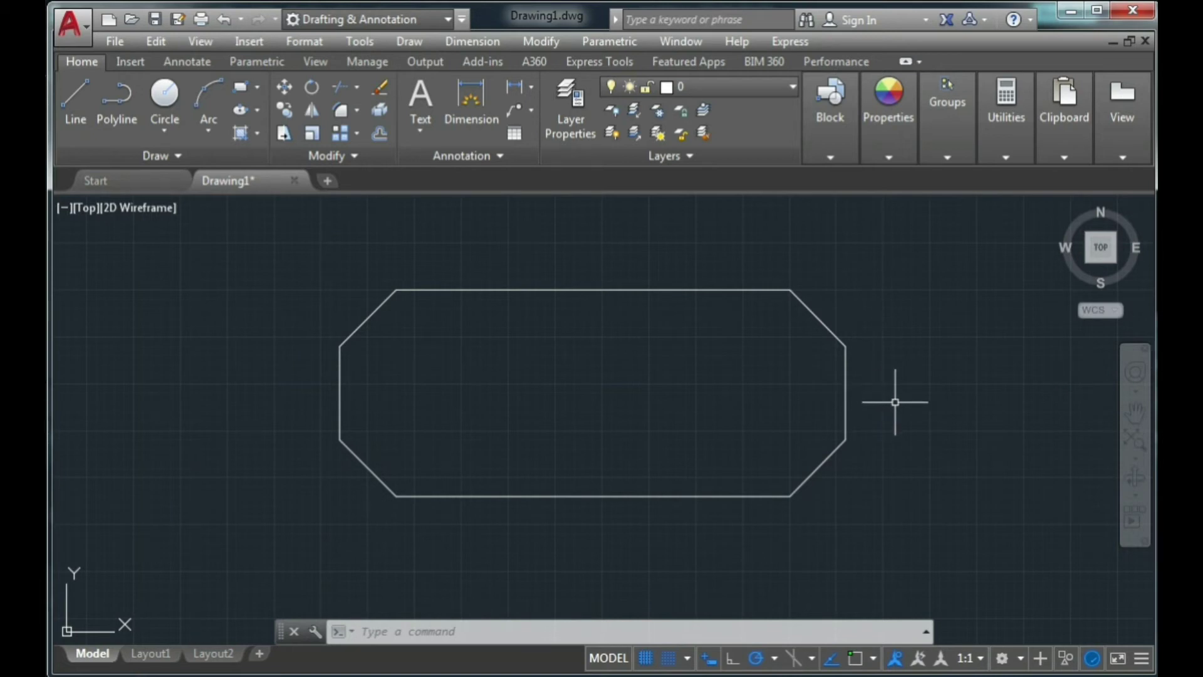
Delete the chamfered rectangle from the drawing
click(926, 270)
click(313, 555)
key(Delete)
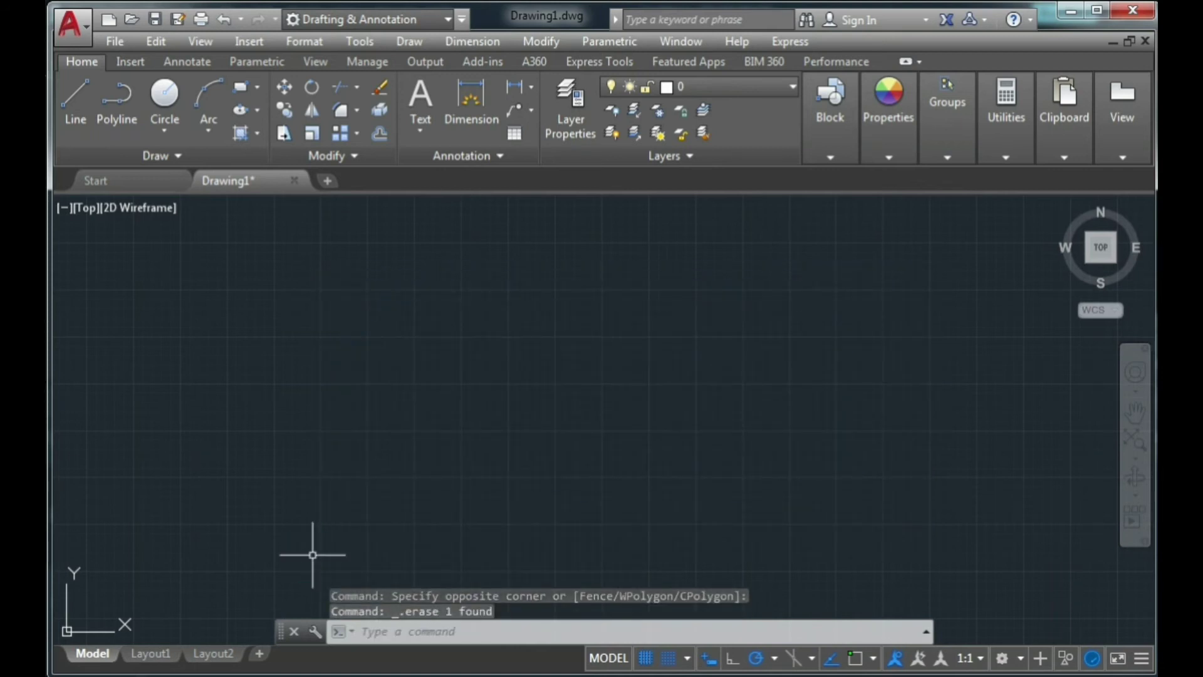
Draw a horizontal rectangle with filleted corners in the middle of the empty drawing, using a fillet radius of 3
click(241, 87)
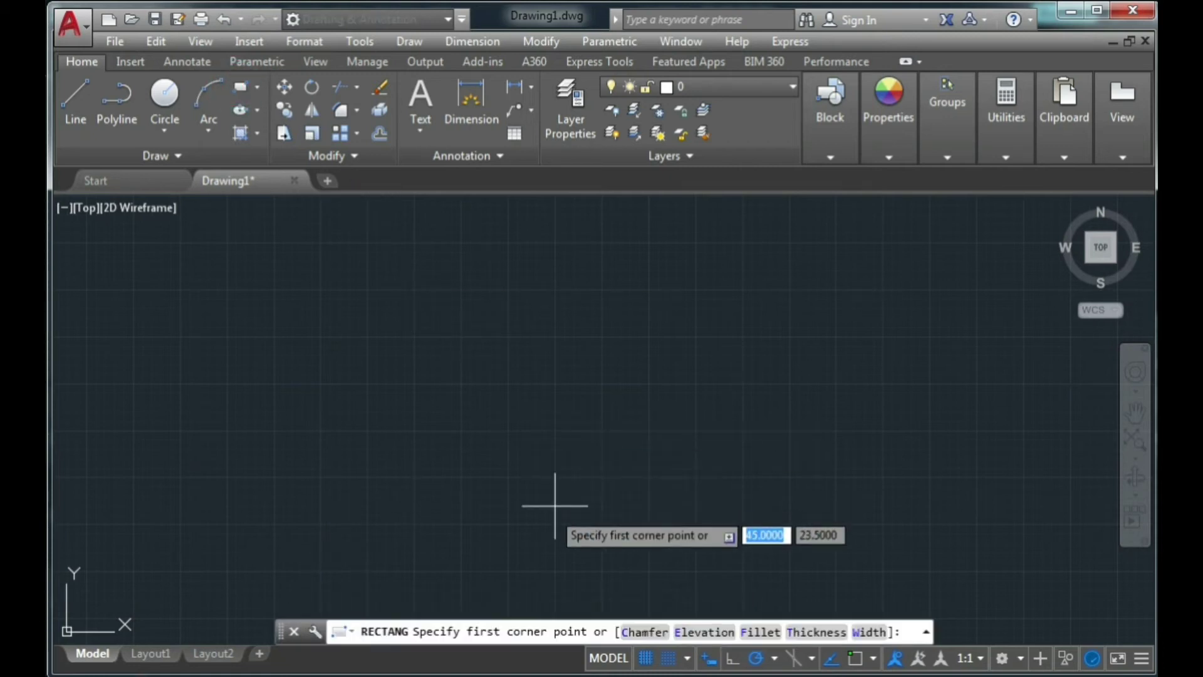
click(765, 640)
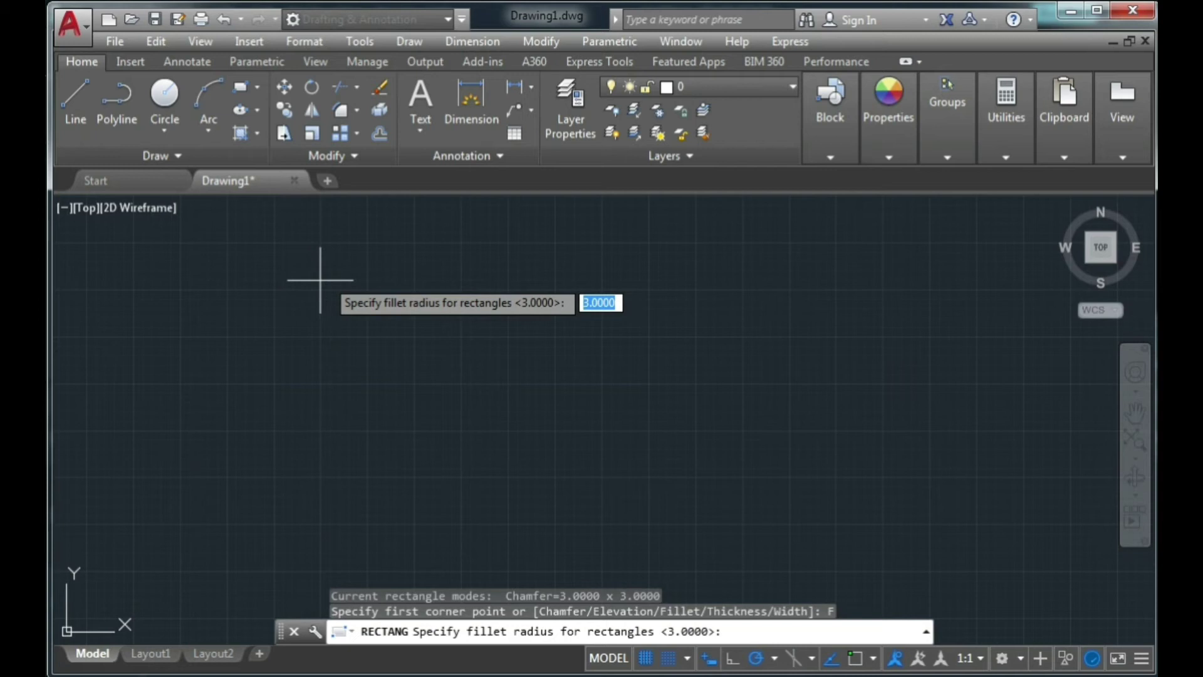
text(3)
key(Return)
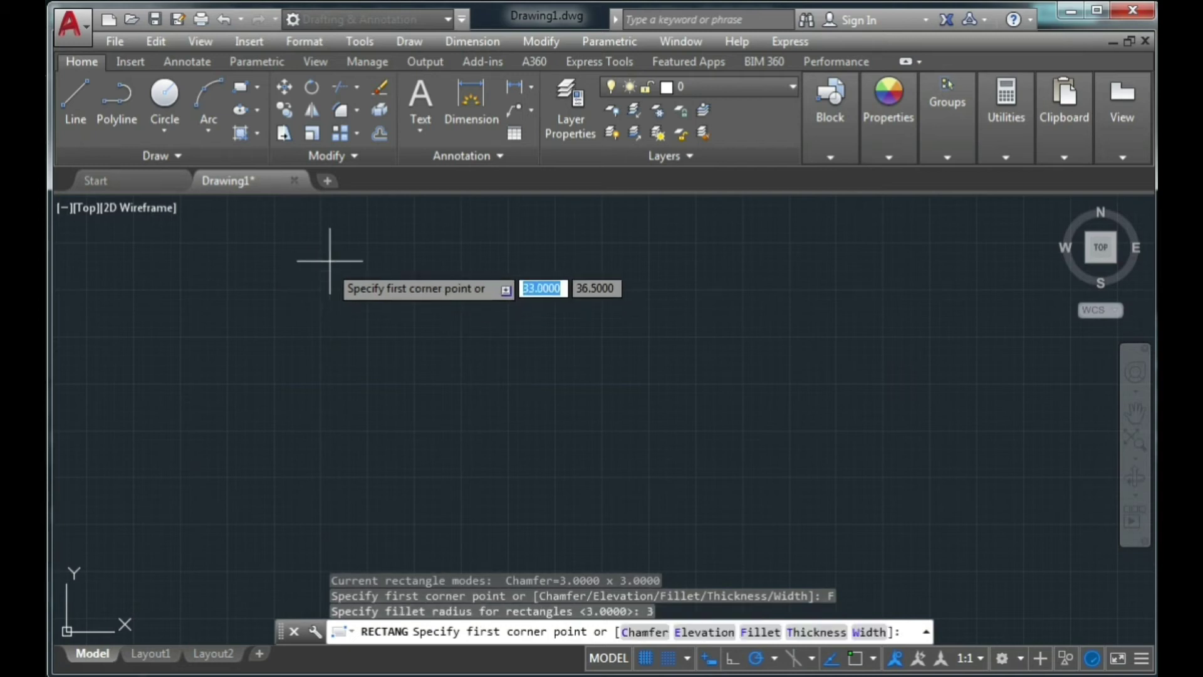
click(329, 261)
click(818, 487)
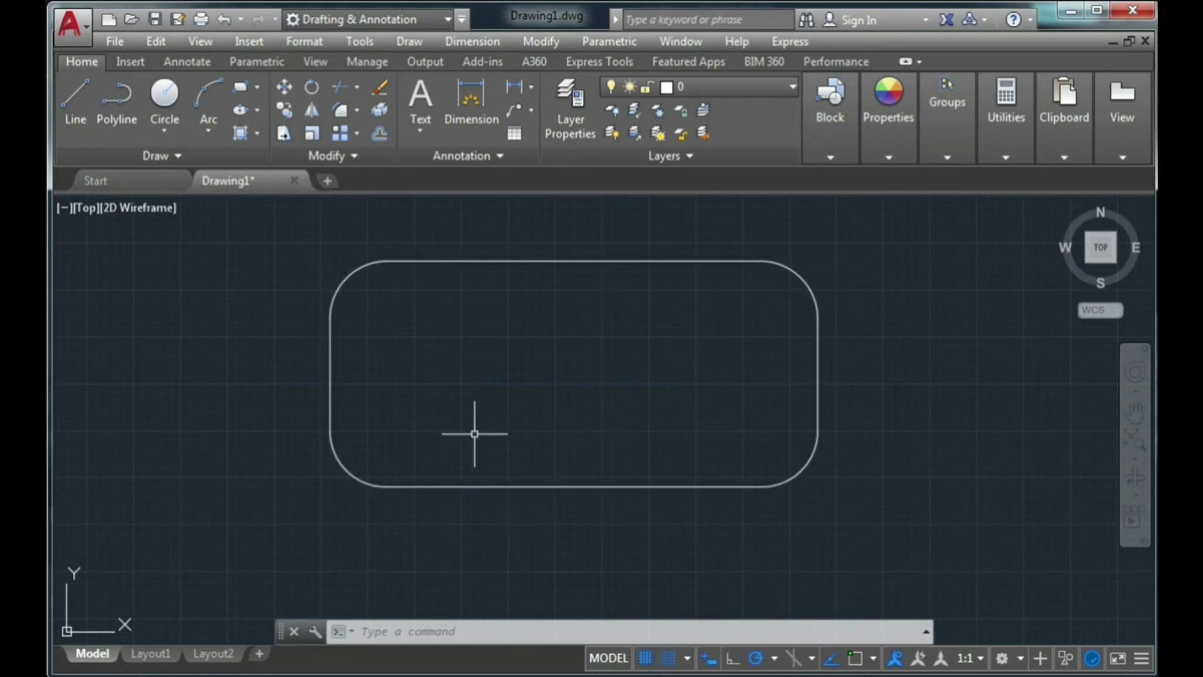
click(241, 87)
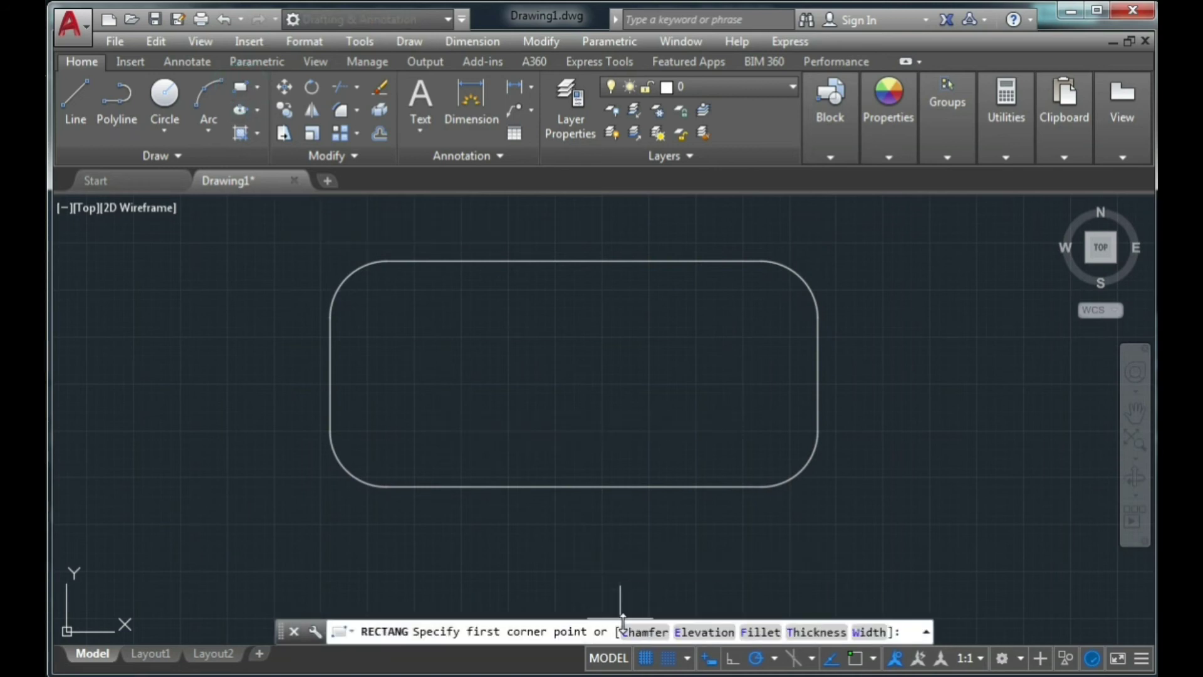
click(704, 632)
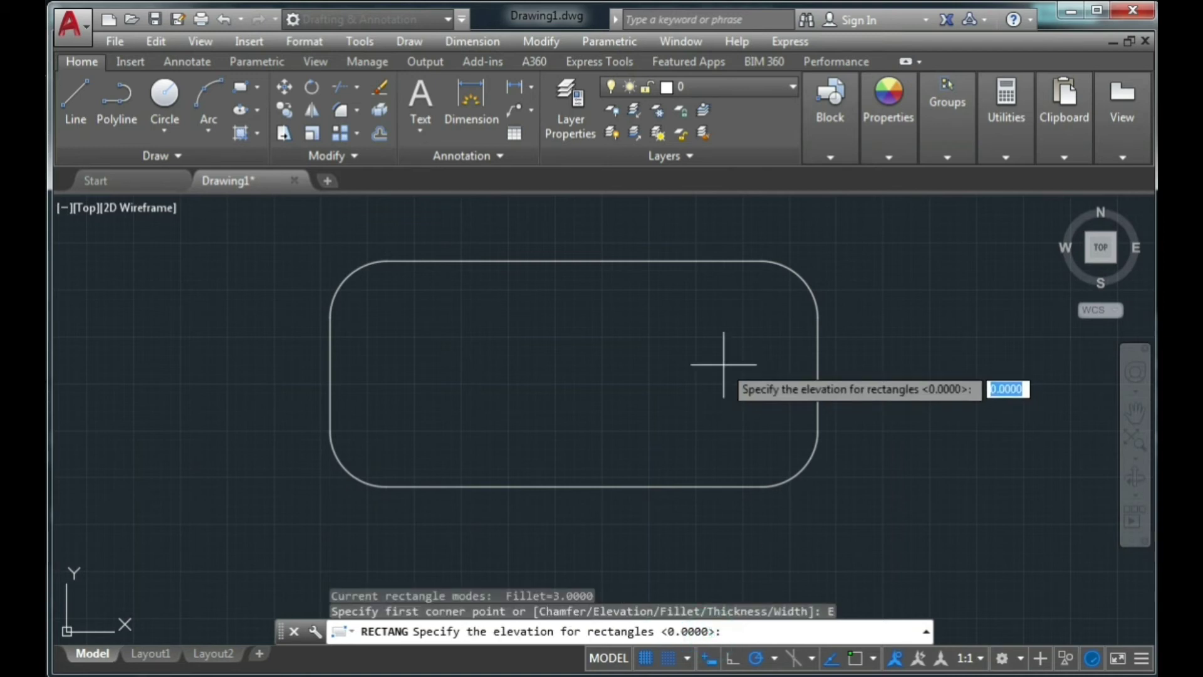
click(650, 345)
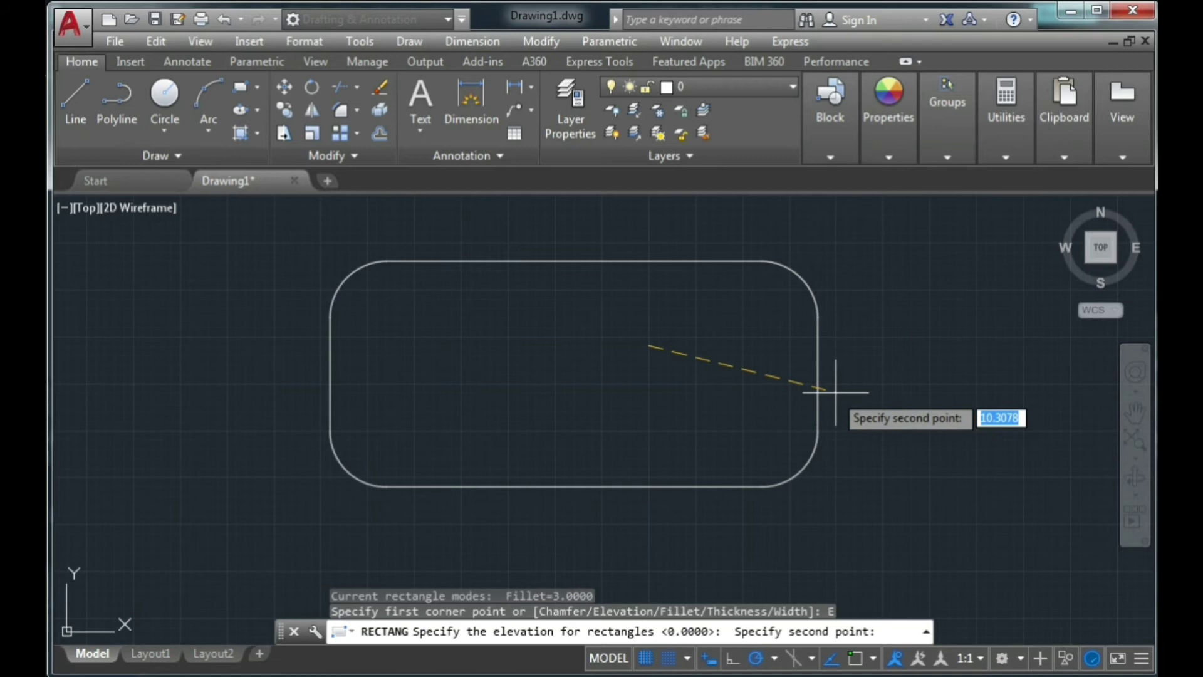
key(Escape)
key(Escape)
key(Escape)
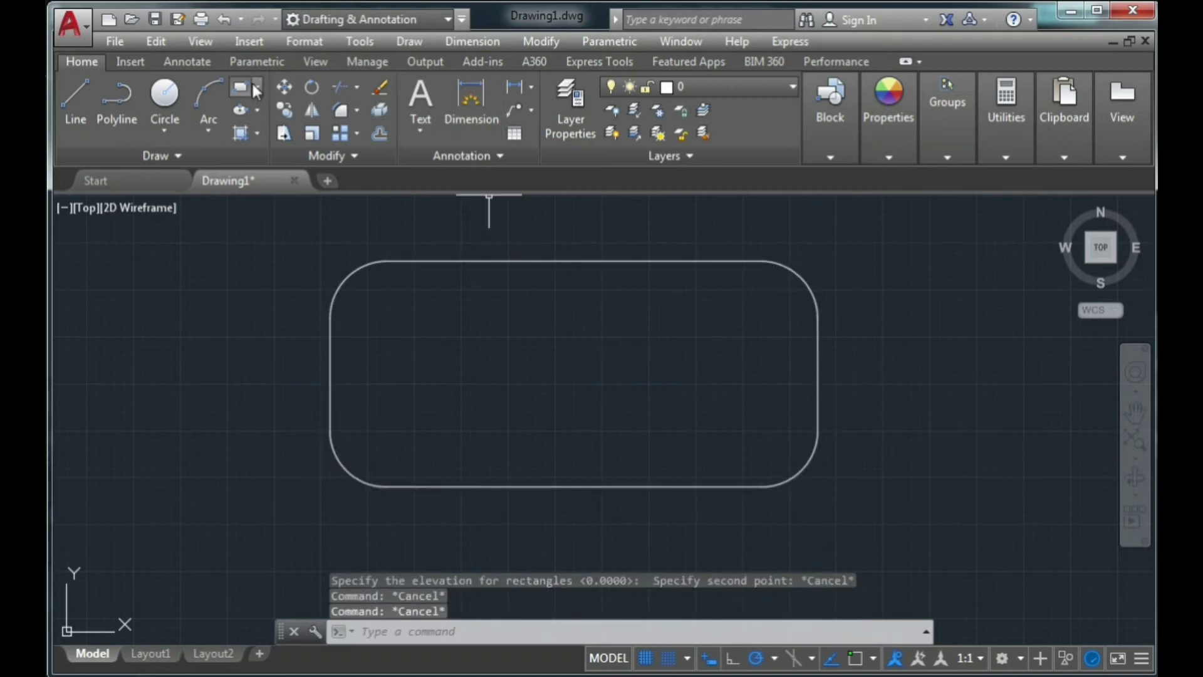
Draw a second rounded rectangle at elevation 5, starting inside the first one and extending past its lower-right corner
click(243, 86)
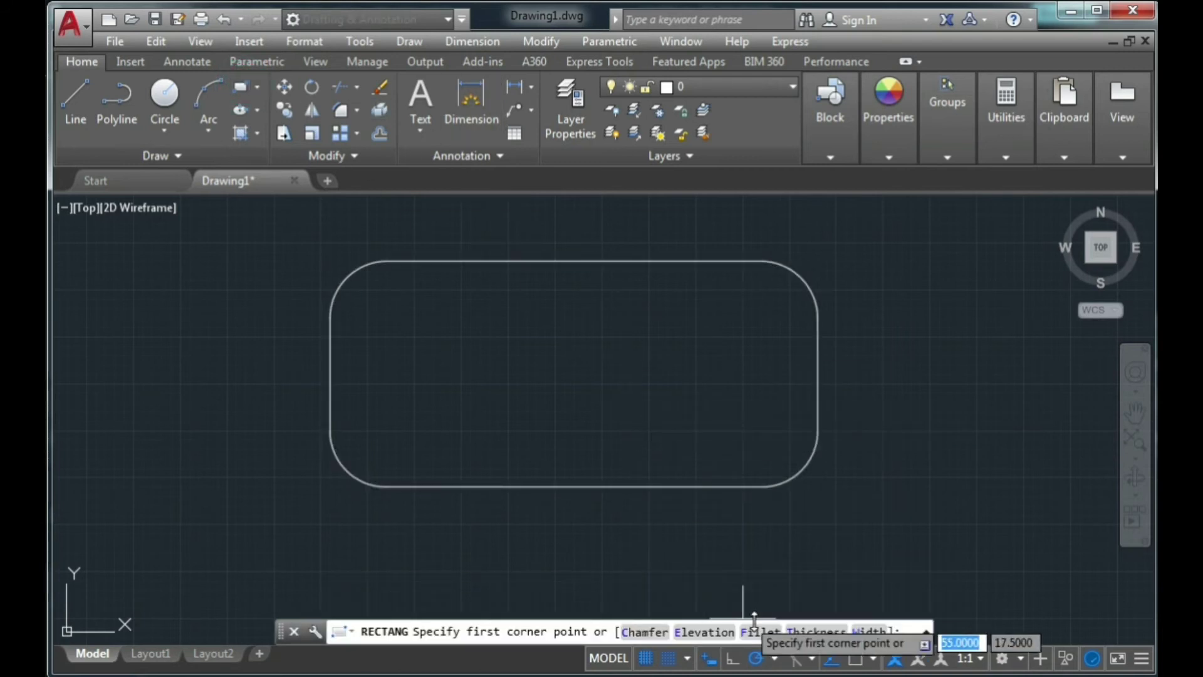
click(717, 635)
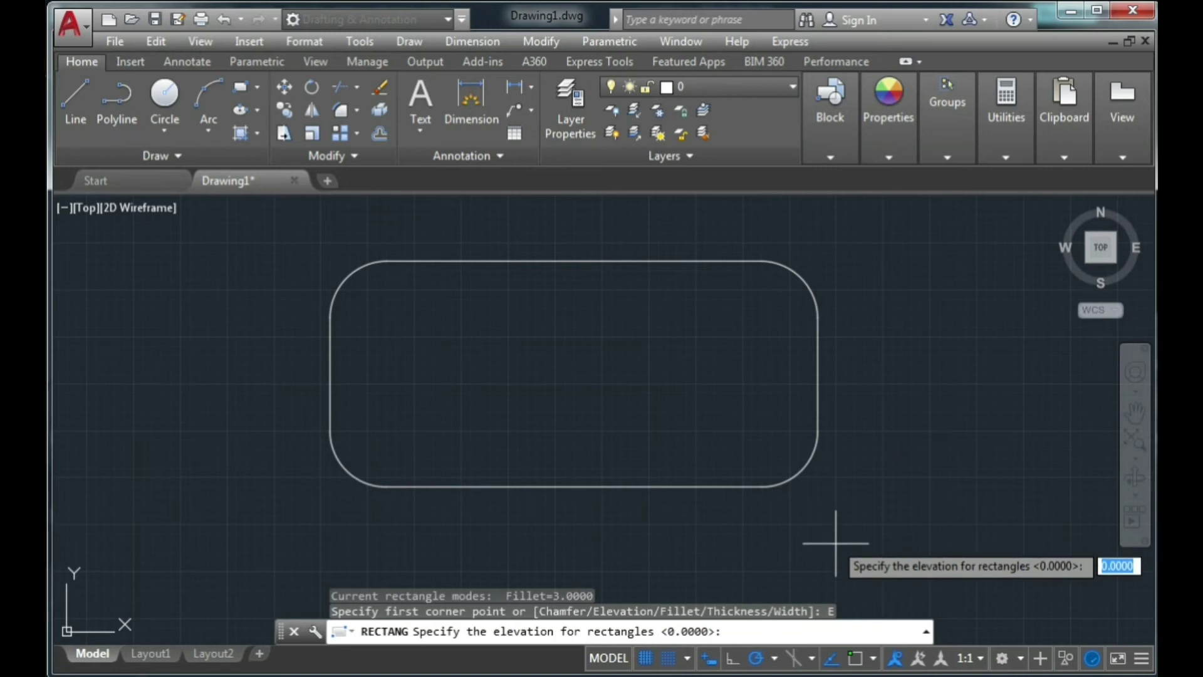
text(5)
key(Return)
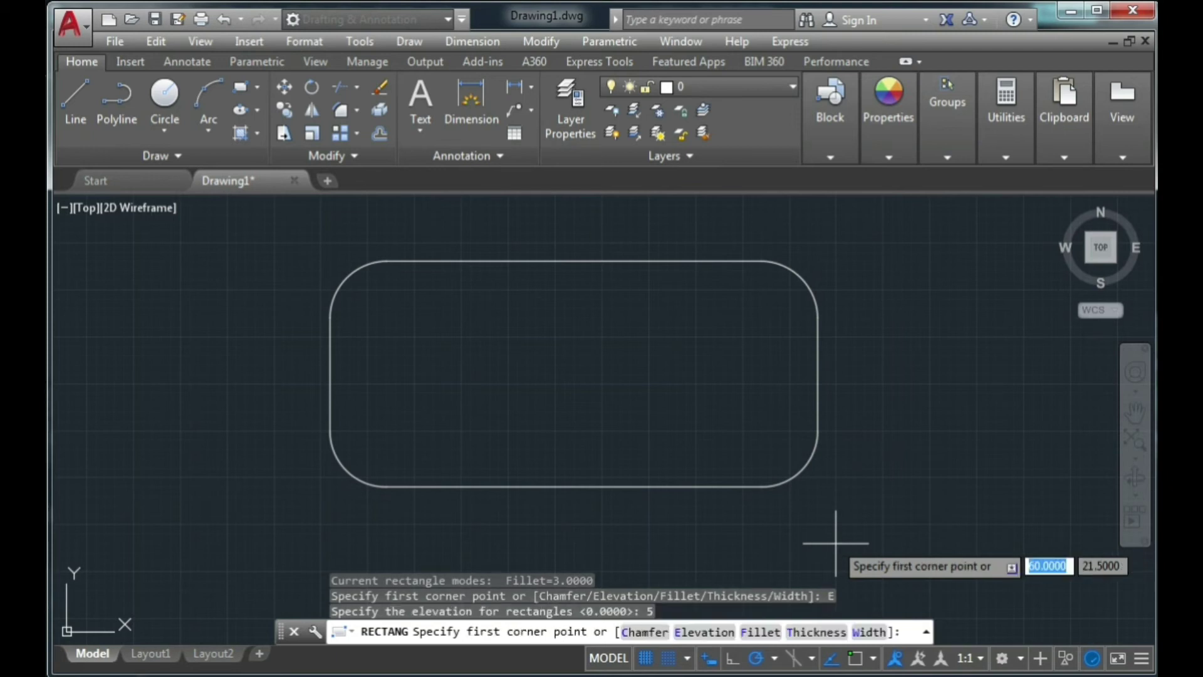
click(648, 318)
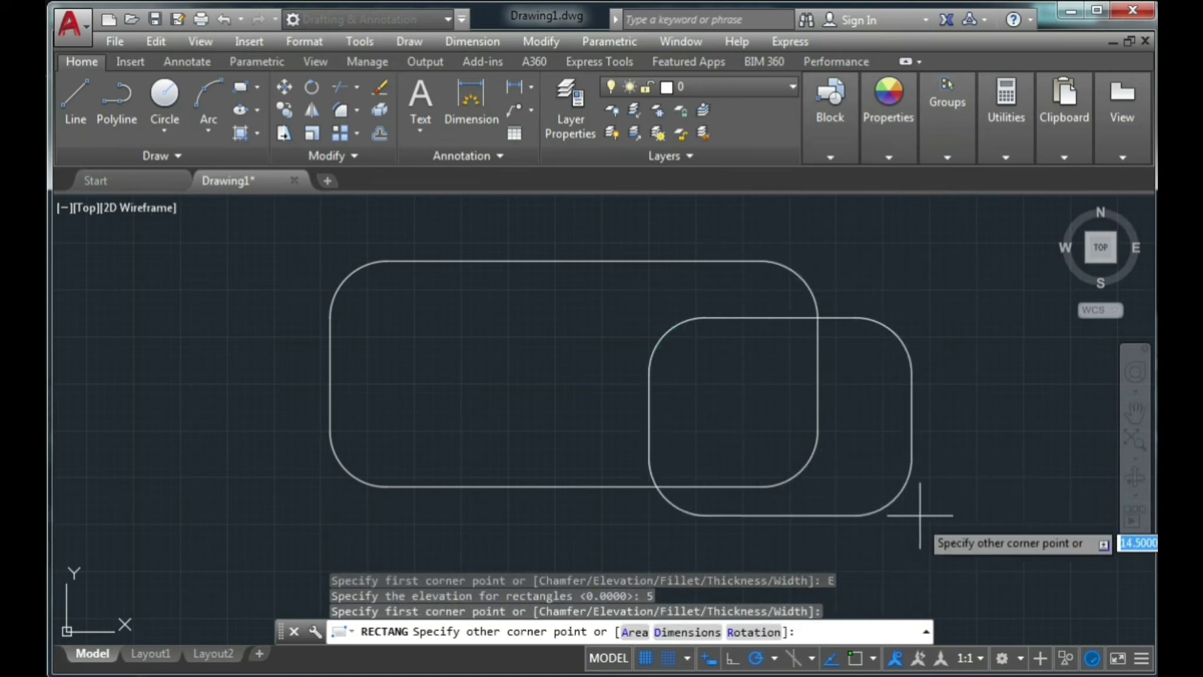
click(1023, 549)
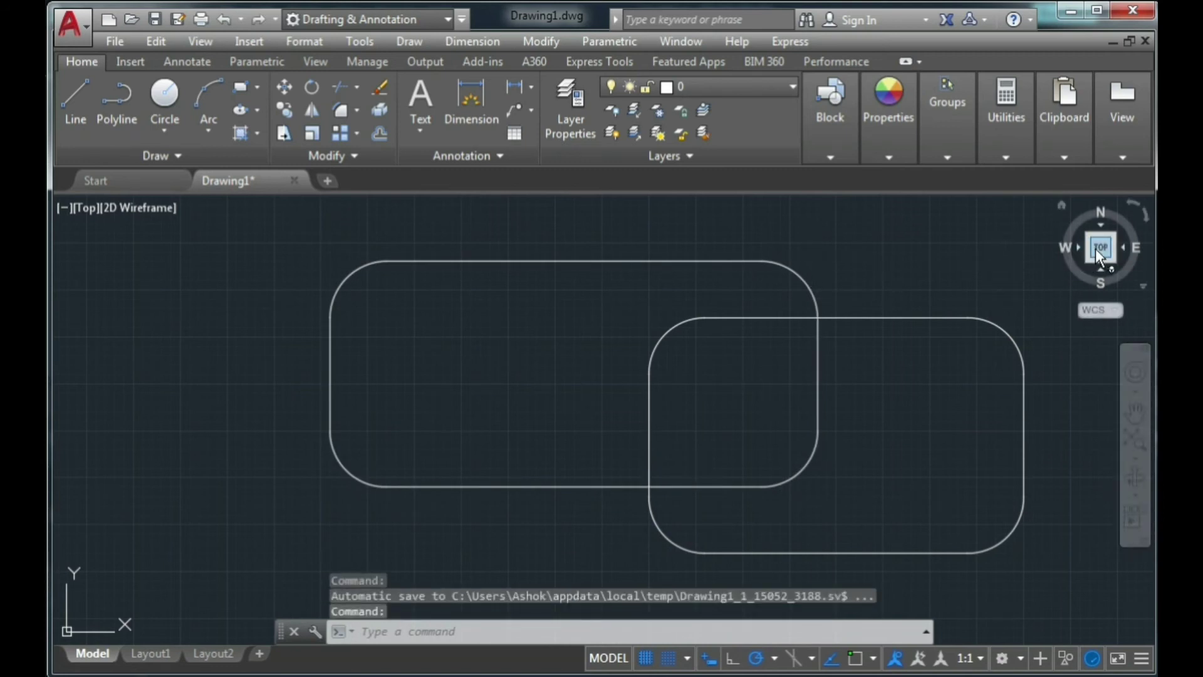
Switch to the Front view to compare the heights of the two rounded rectangles
mouse_move(1095, 248)
mouse_down()
mouse_move(1096, 280)
mouse_move(172, 239)
mouse_up()
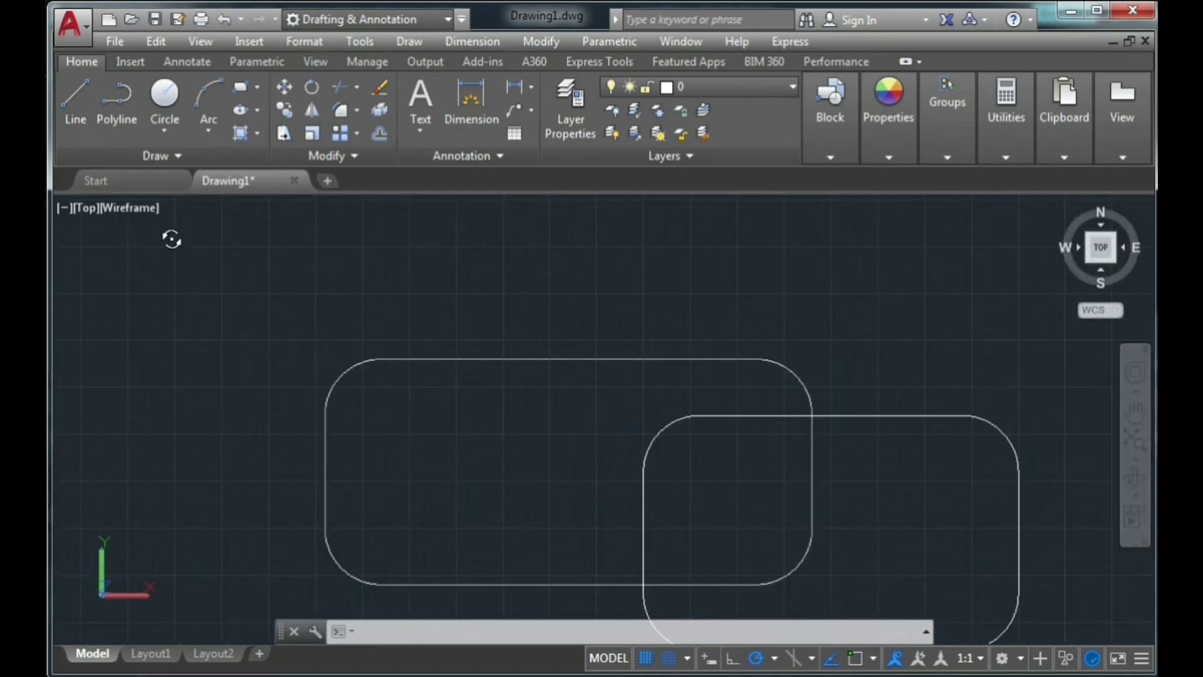
click(87, 213)
click(87, 211)
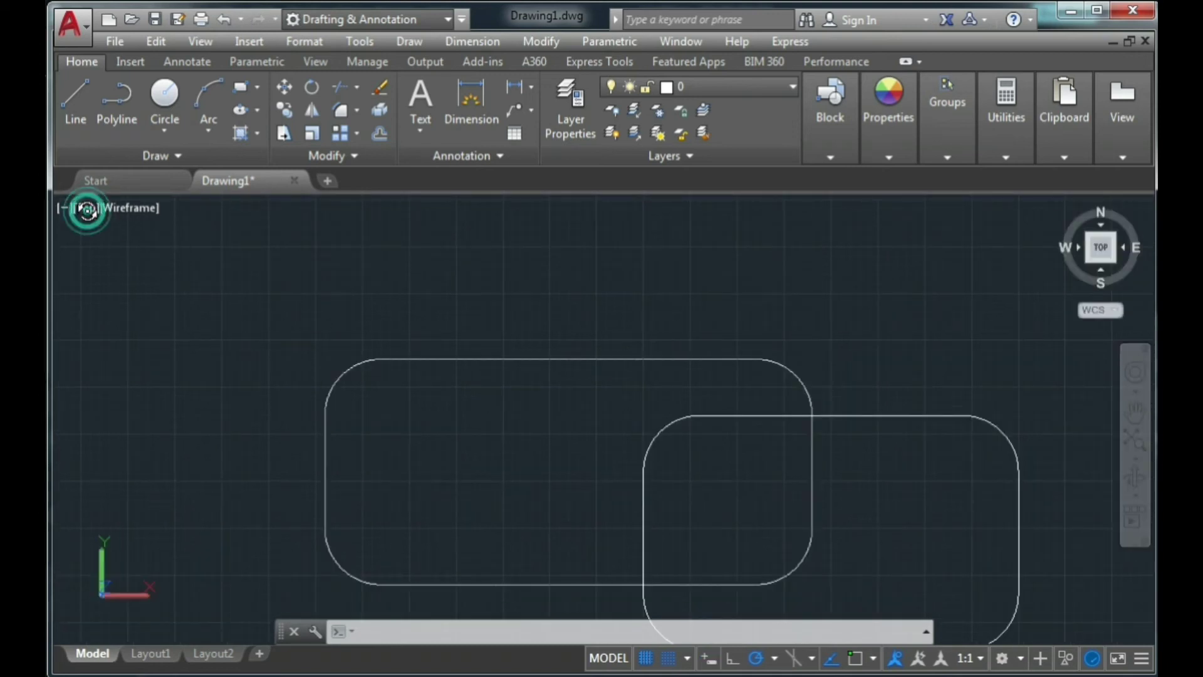
click(88, 210)
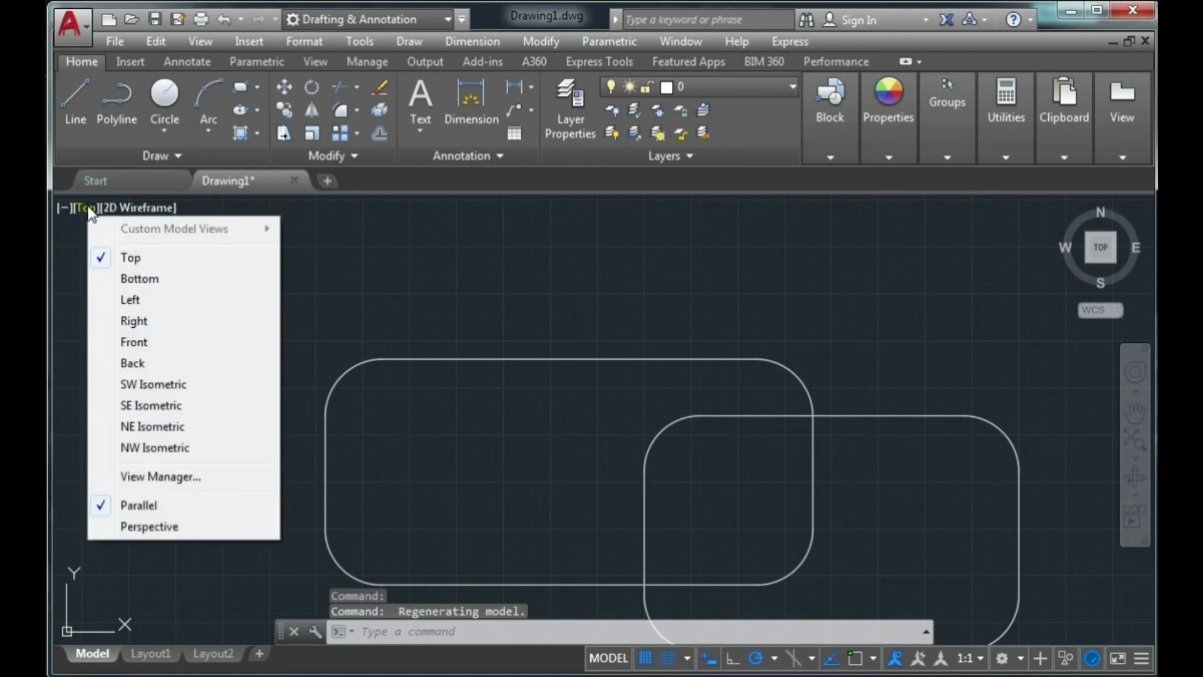
click(137, 345)
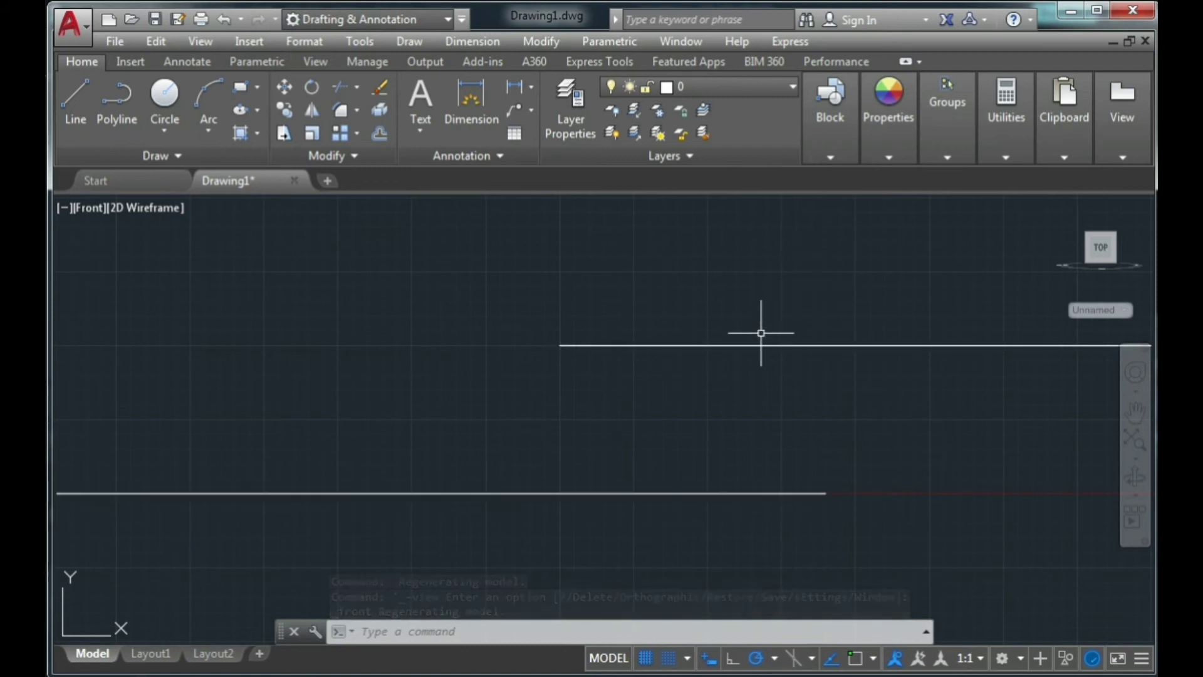
scroll(746, 342, down, 2)
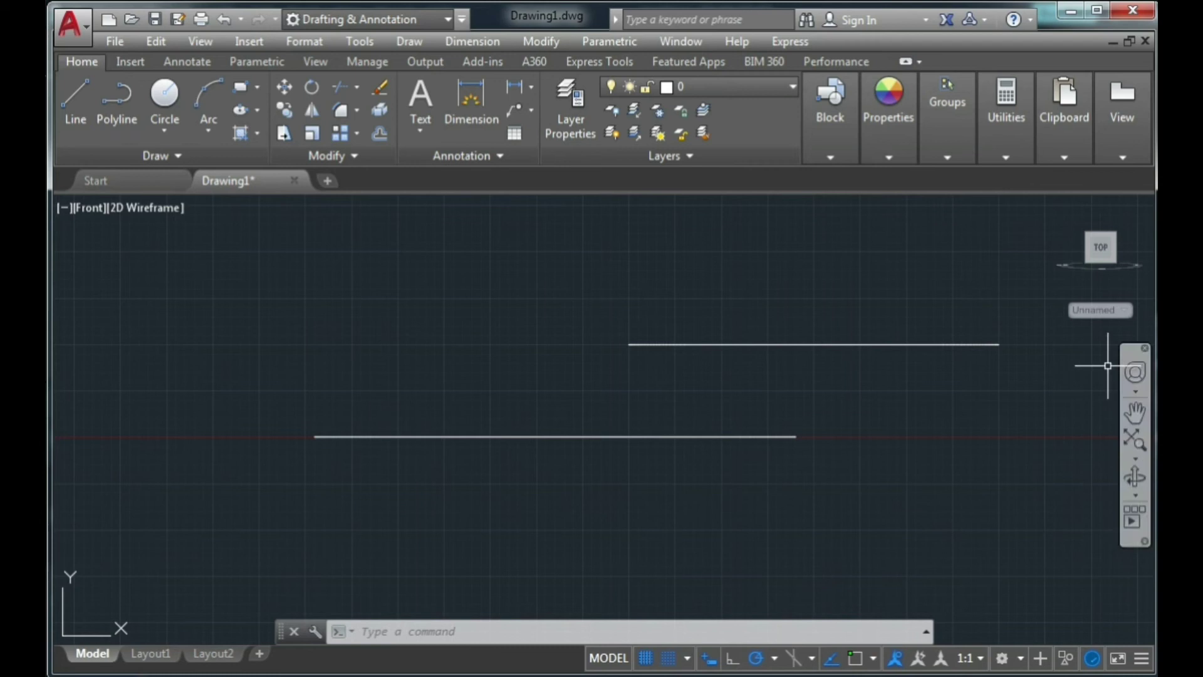
Orbit the model to inspect the elevation difference between the two rectangles in 3D, and return to the Top view
drag(1103, 243, 1112, 297)
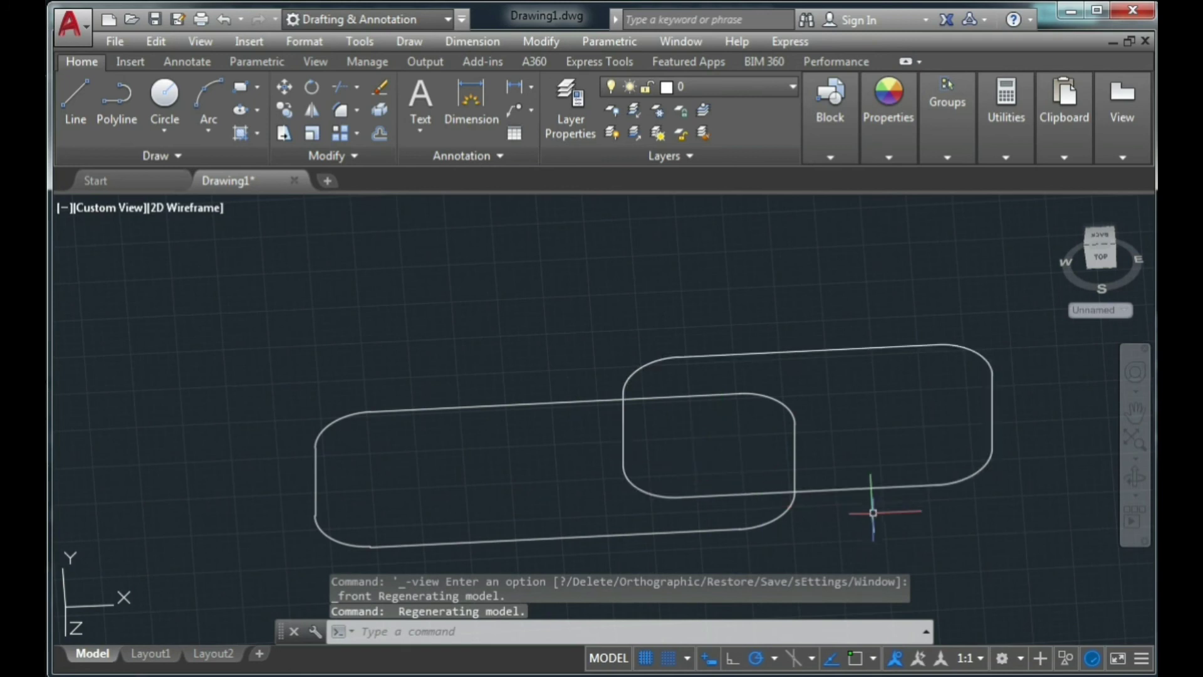
drag(1101, 241, 1091, 296)
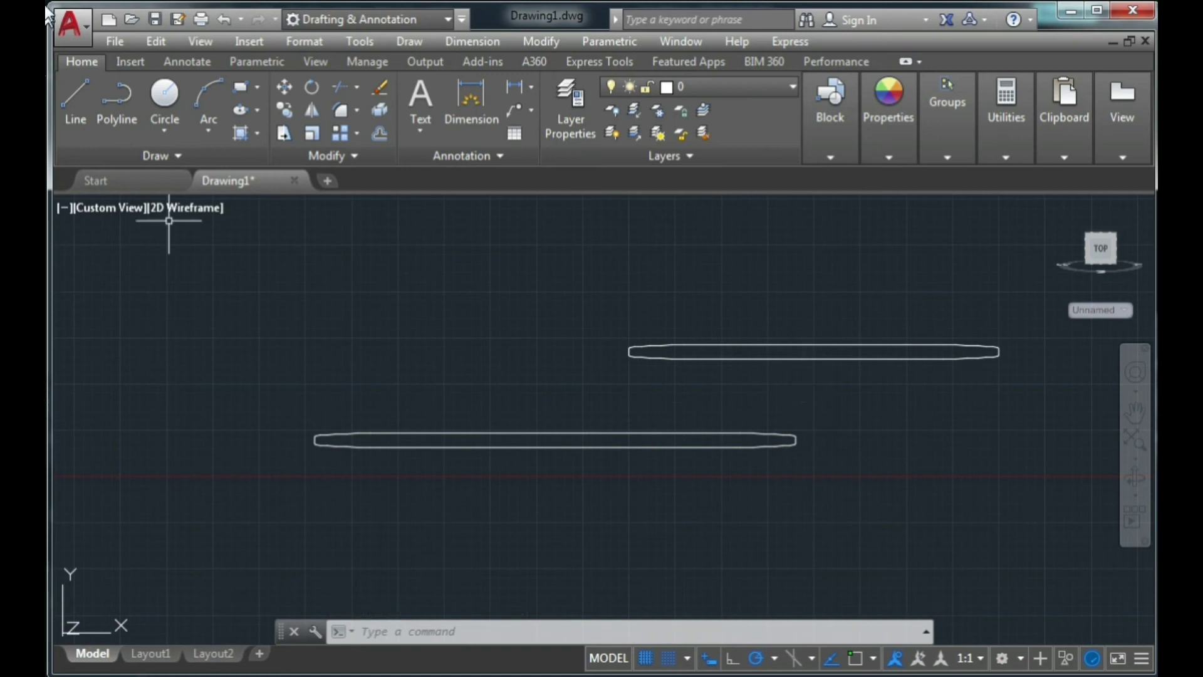
click(117, 210)
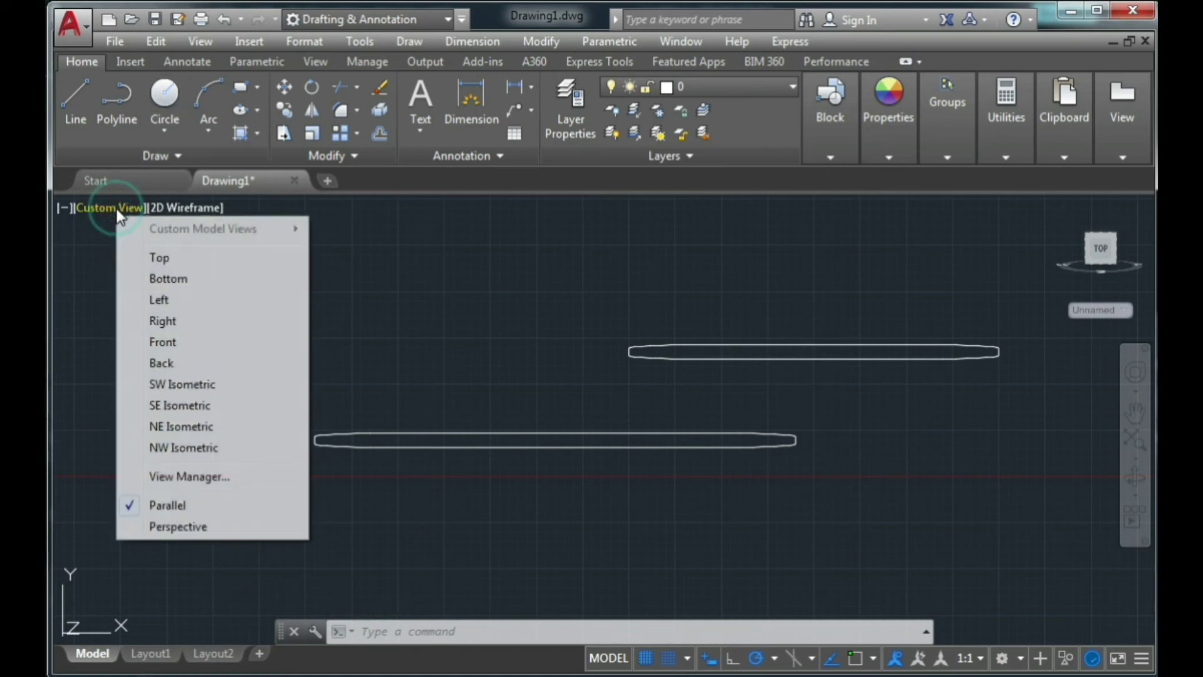
click(160, 258)
scroll(596, 316, down, 3)
scroll(663, 377, up, 1)
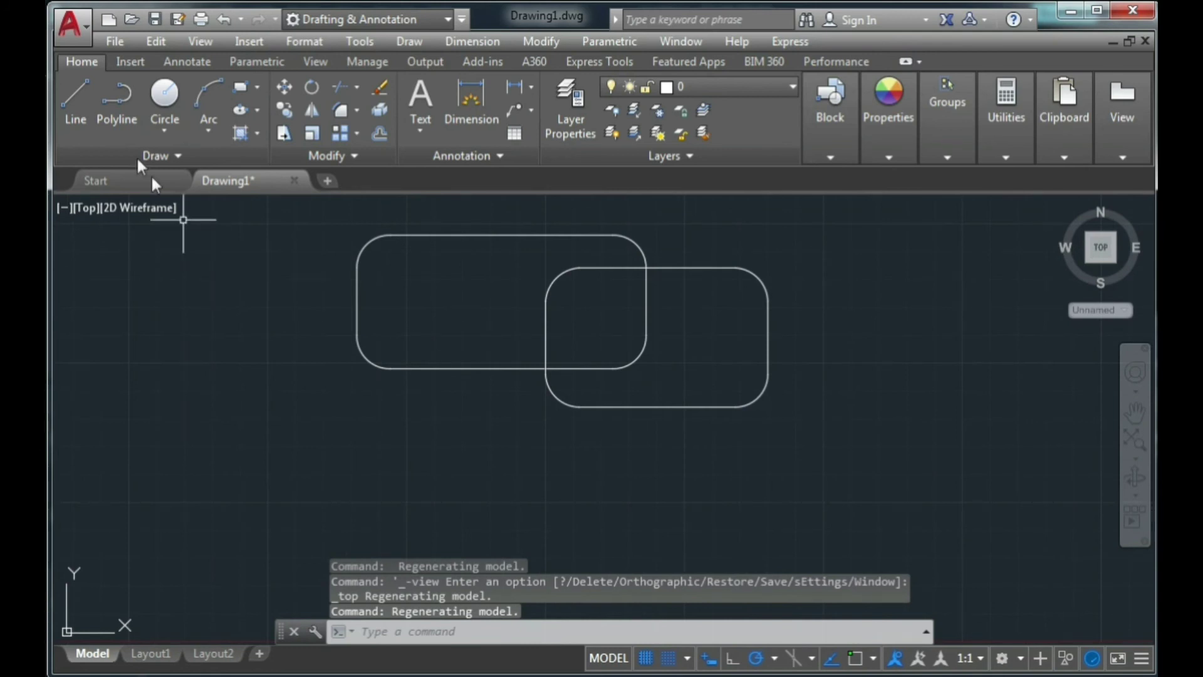
click(245, 89)
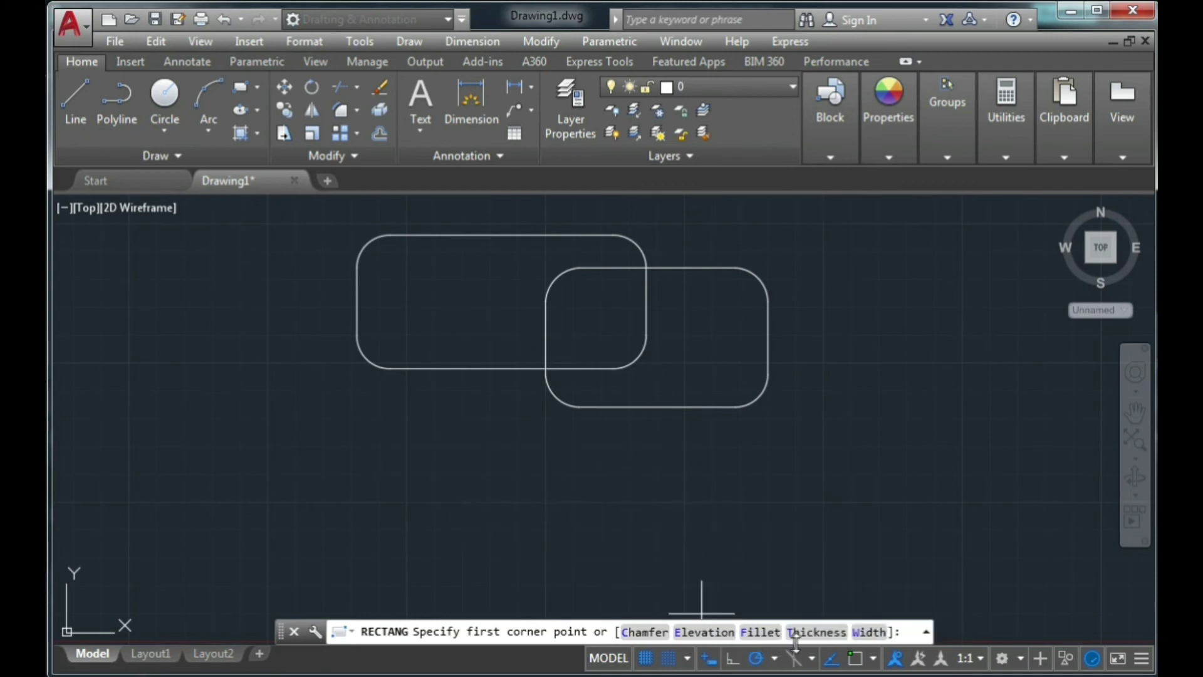
click(818, 632)
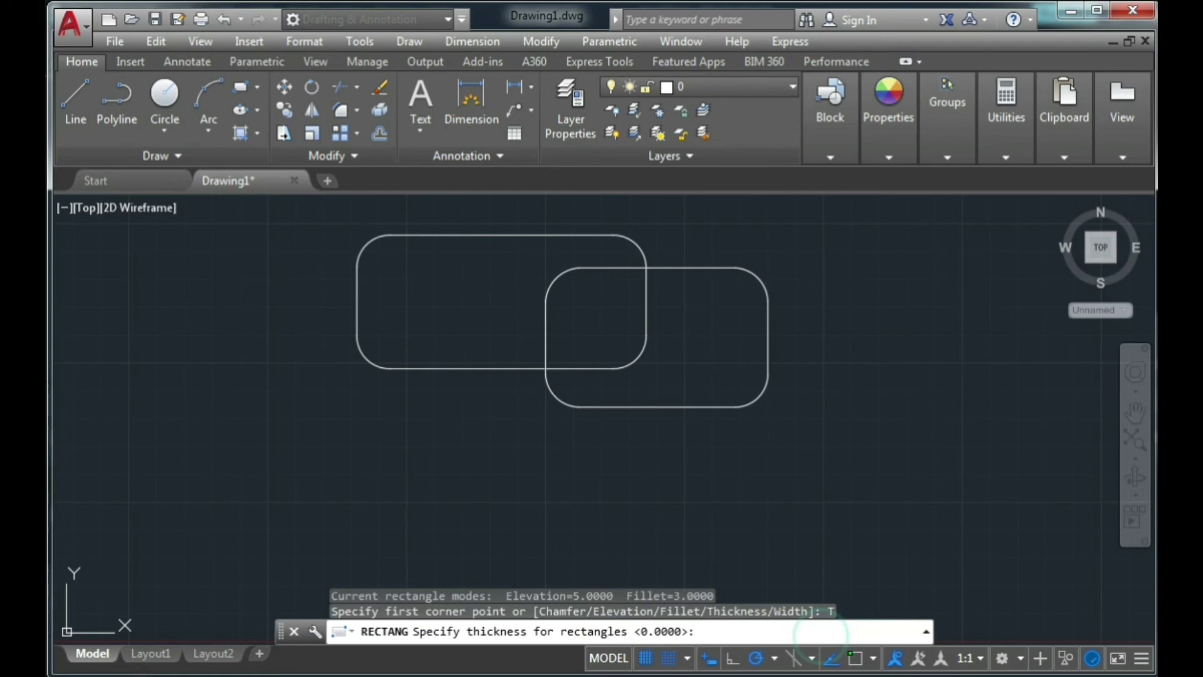
click(362, 435)
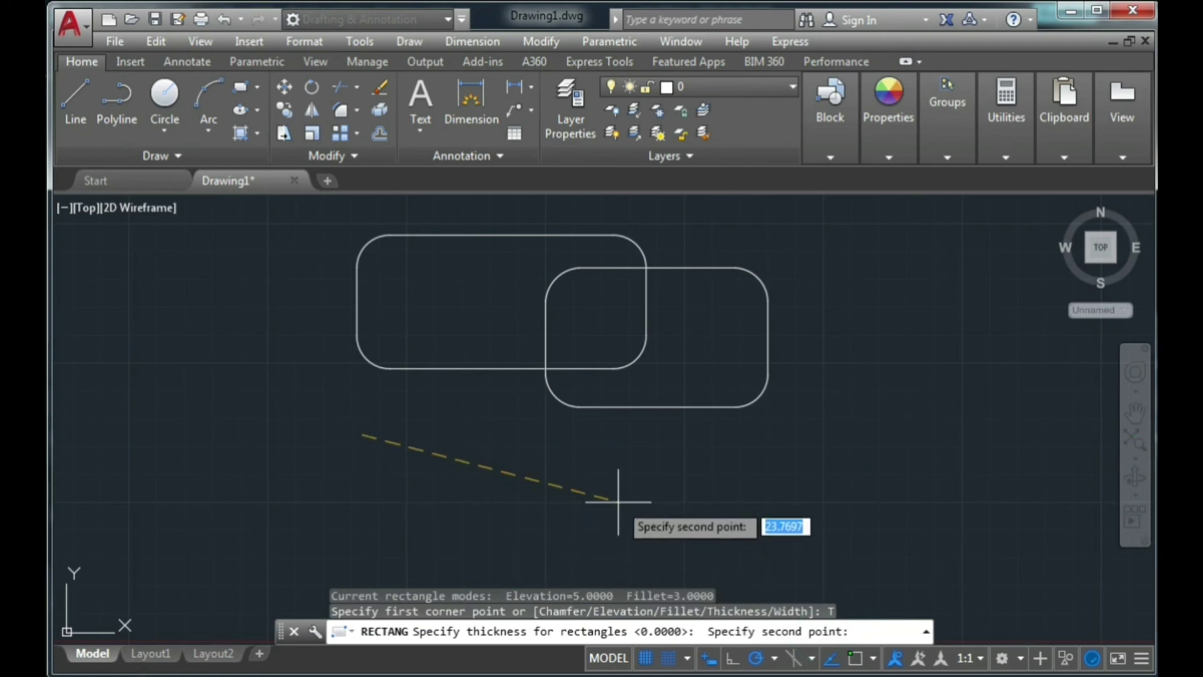
key(Escape)
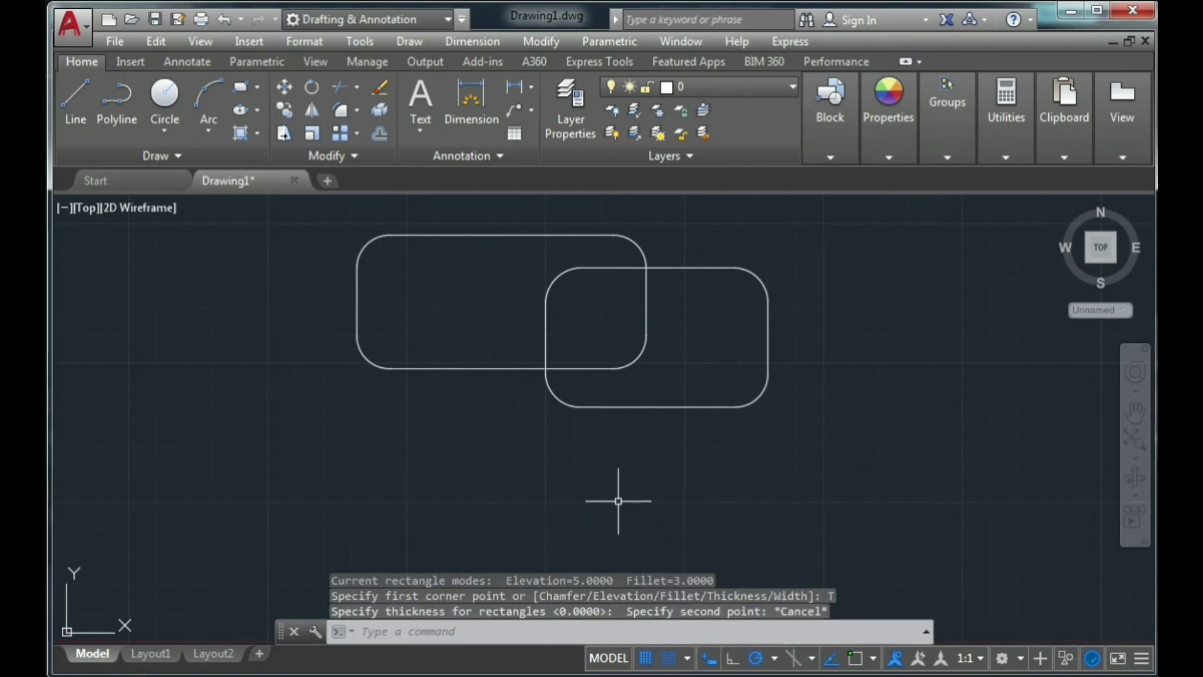
Draw a wide rounded rectangle with a thickness of 2 in the empty area below and left of the two overlapping rectangles
click(241, 92)
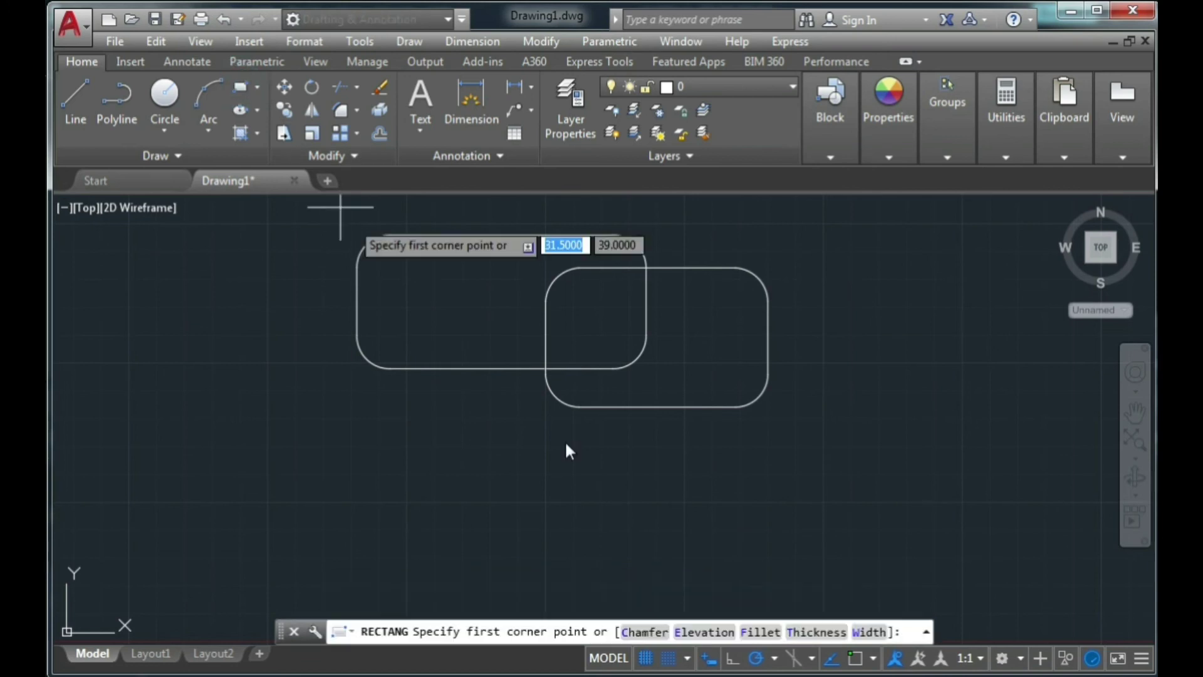
click(820, 633)
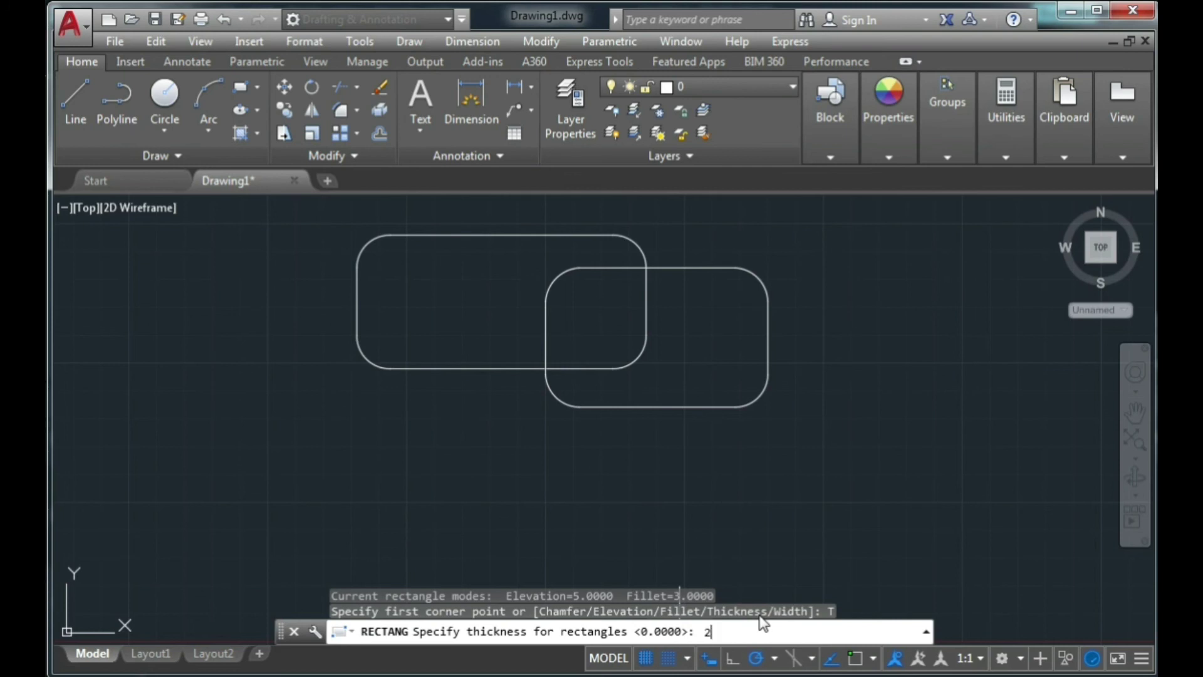
key(Return)
click(248, 420)
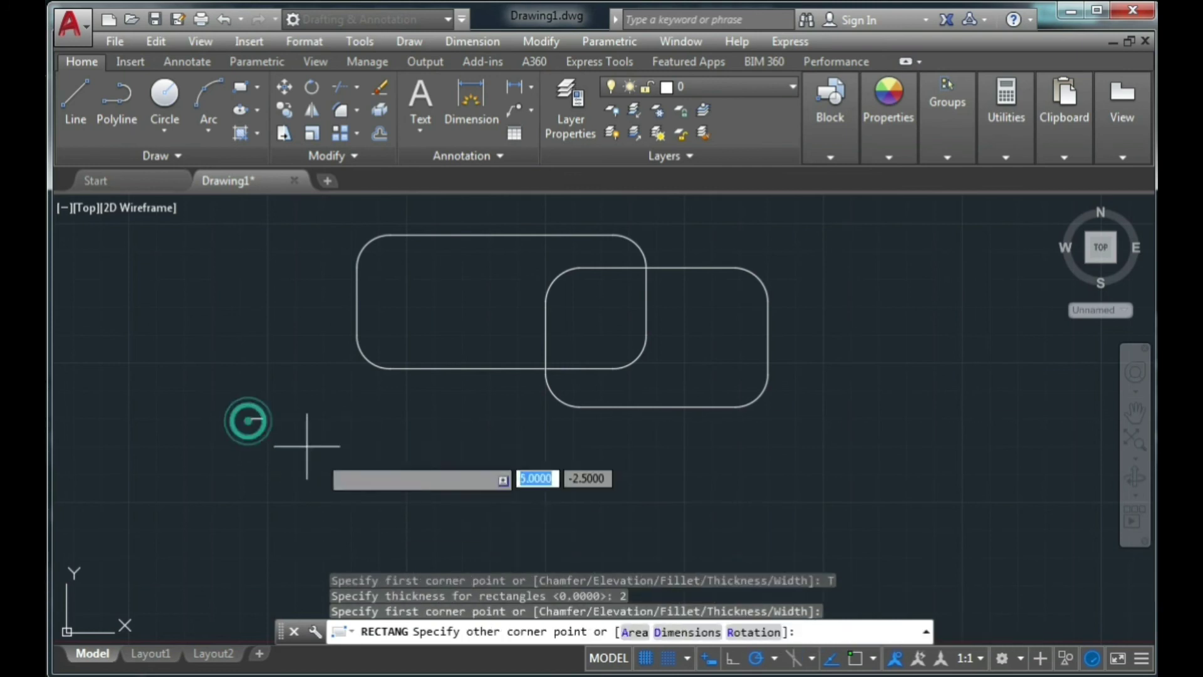
click(530, 523)
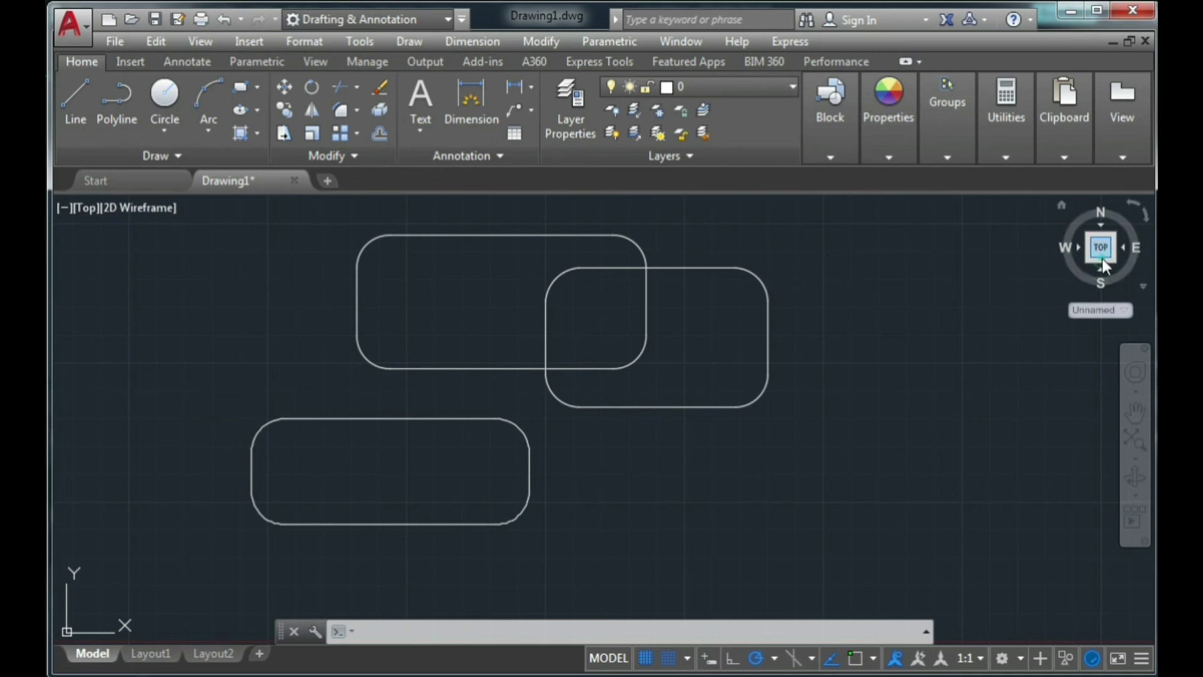
Orbit the model to inspect the new rectangle's thickness in 3D, and return to the Top view with all three rectangles in sight
drag(1103, 256, 1096, 204)
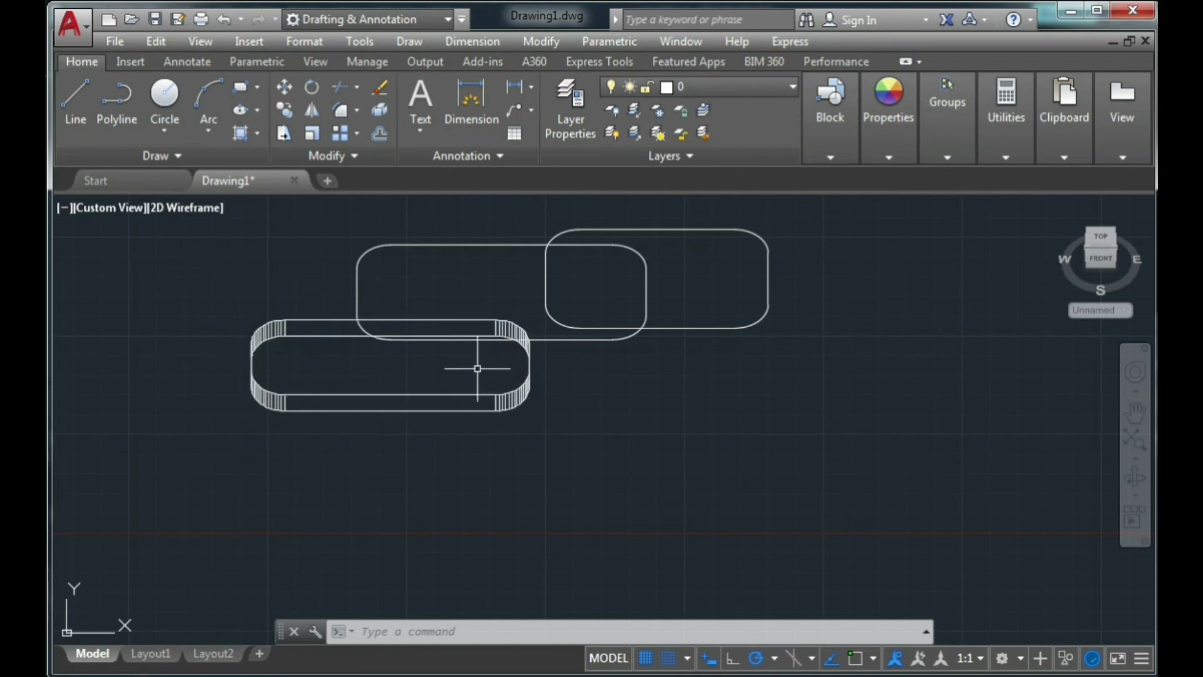
click(116, 209)
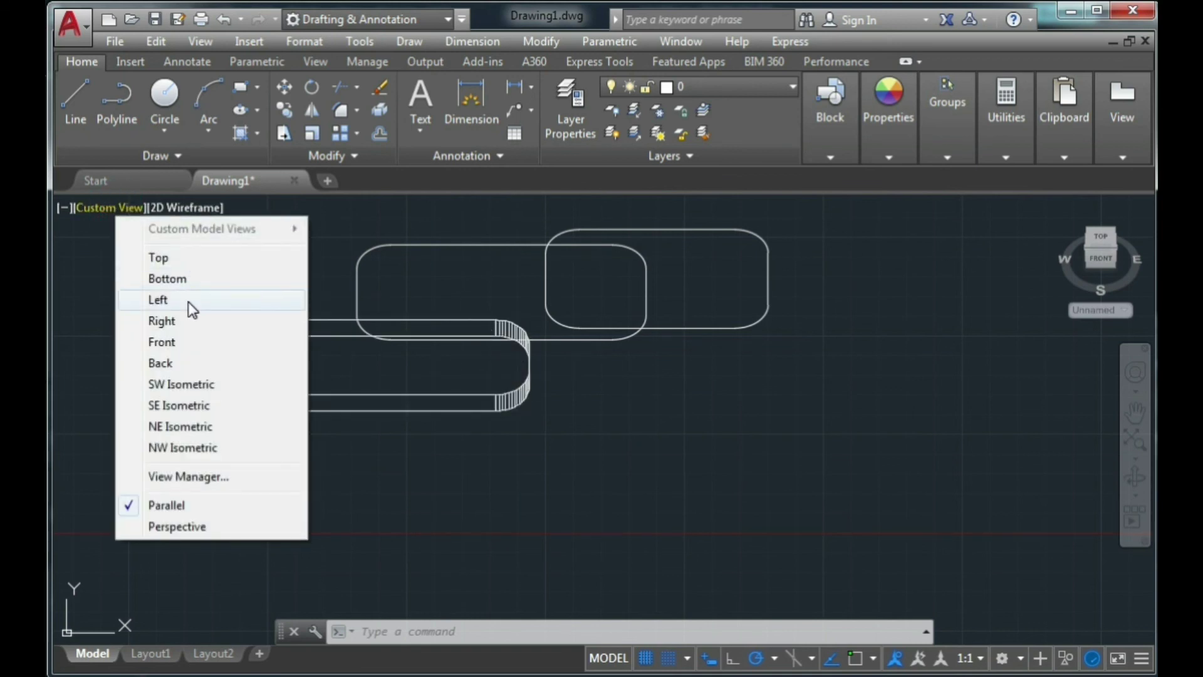
click(179, 260)
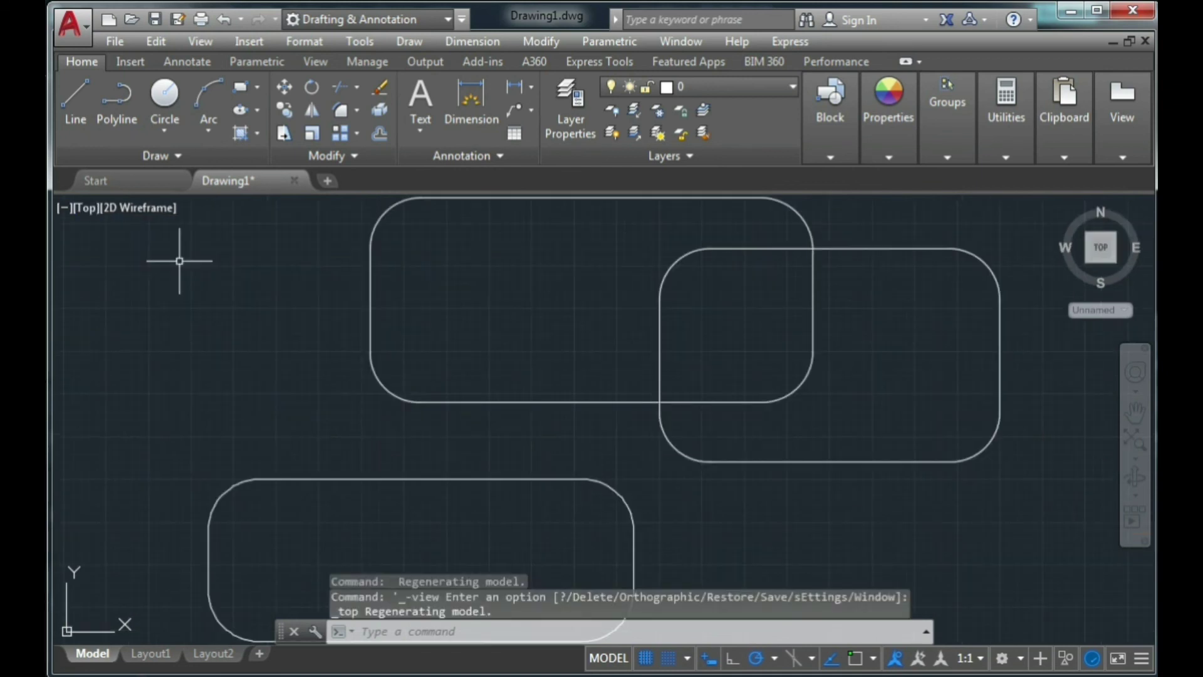
scroll(415, 335, down, 2)
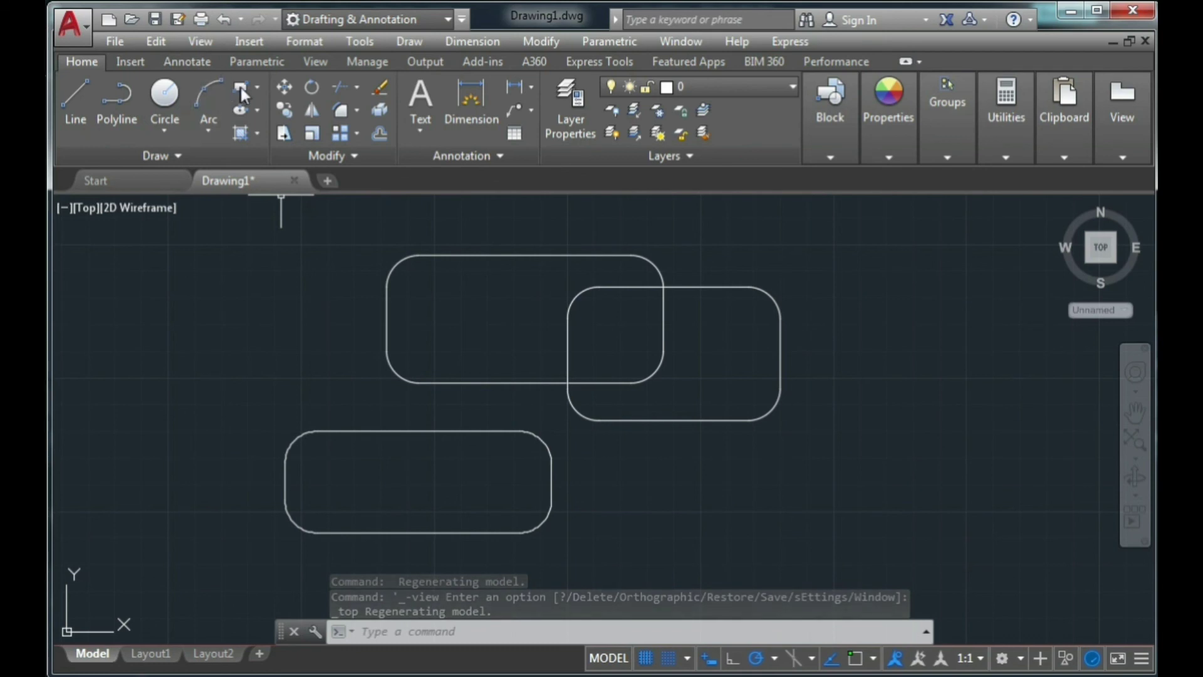
Draw a wide rounded rectangle with a line width of 2 below the overlapping pair, beside the lower-left rectangle
click(240, 88)
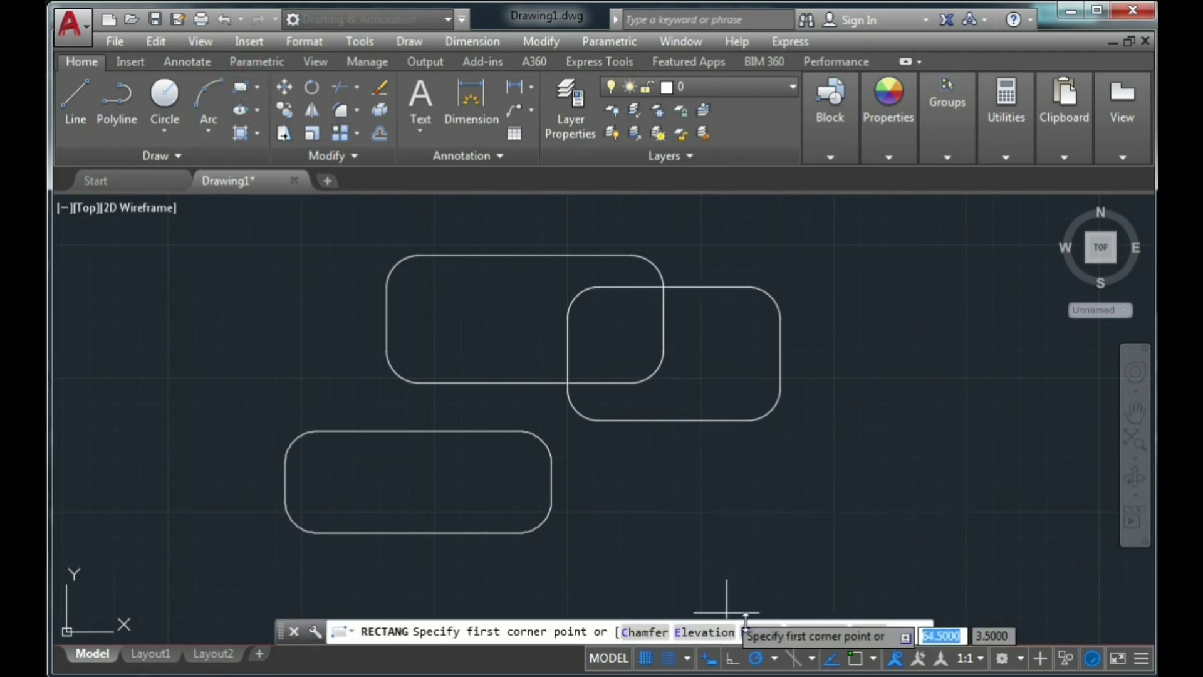
click(869, 632)
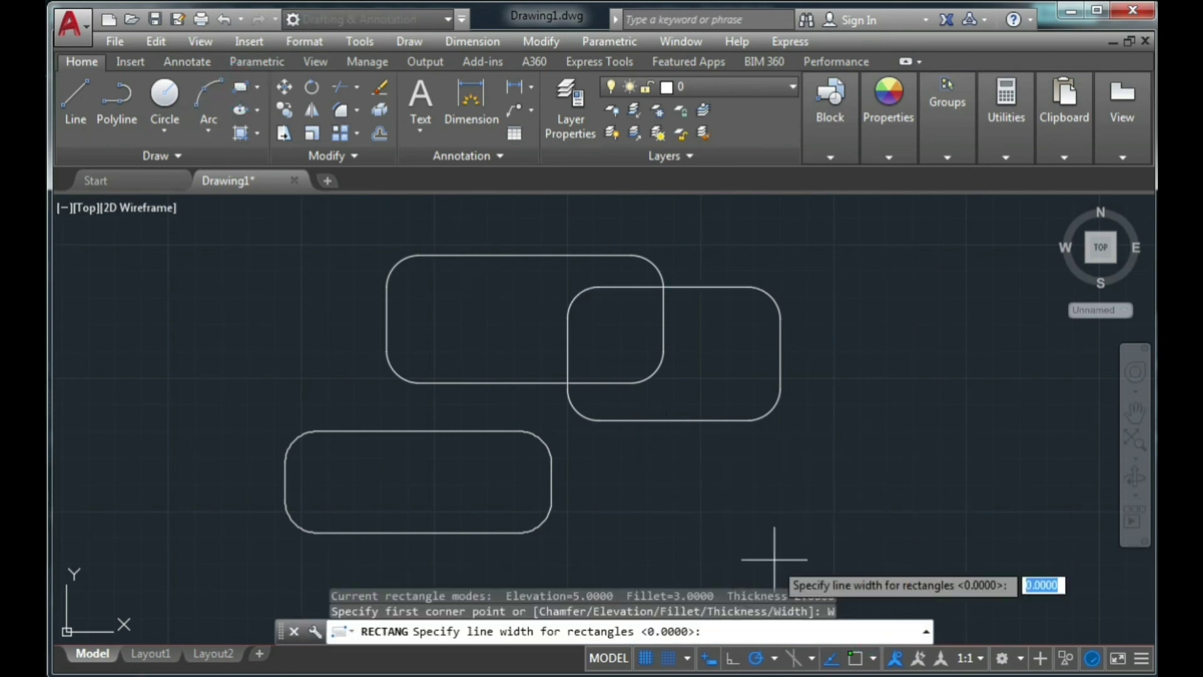
text(2)
key(Return)
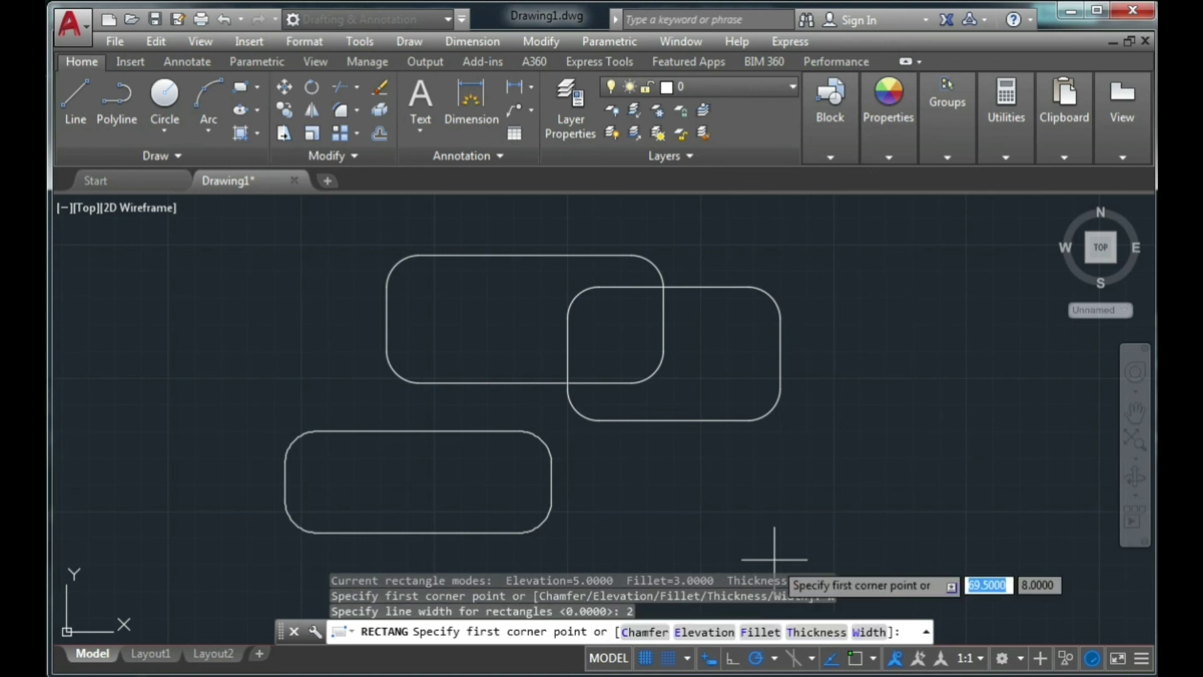
click(620, 447)
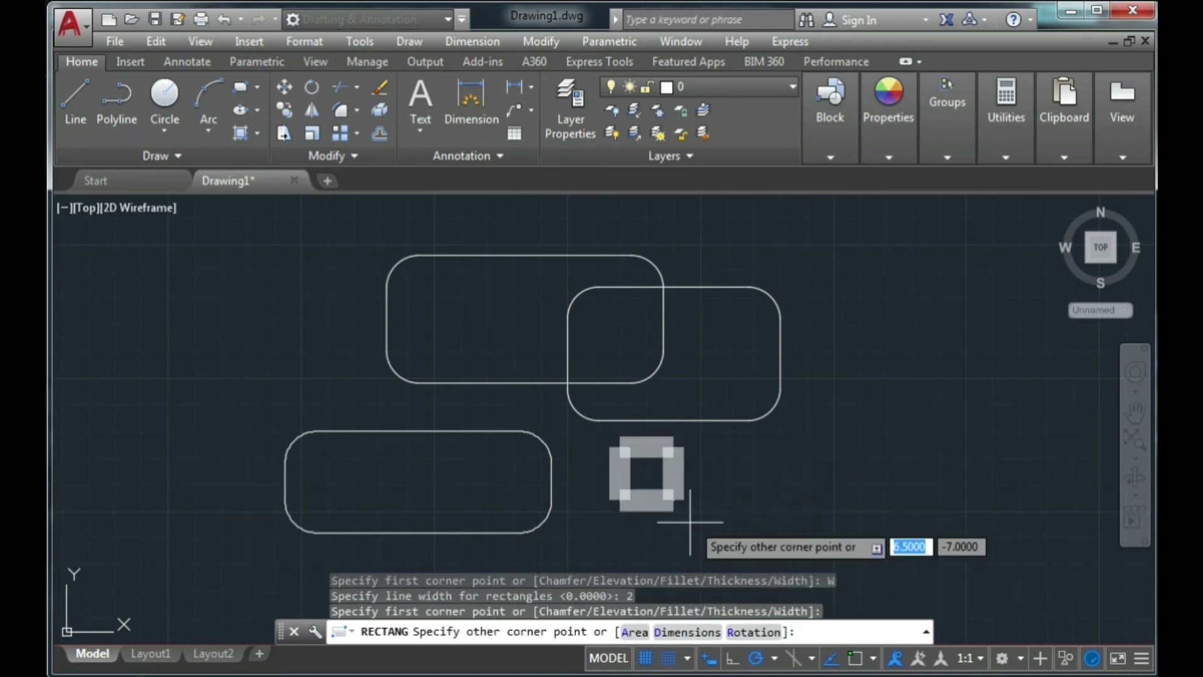
click(955, 550)
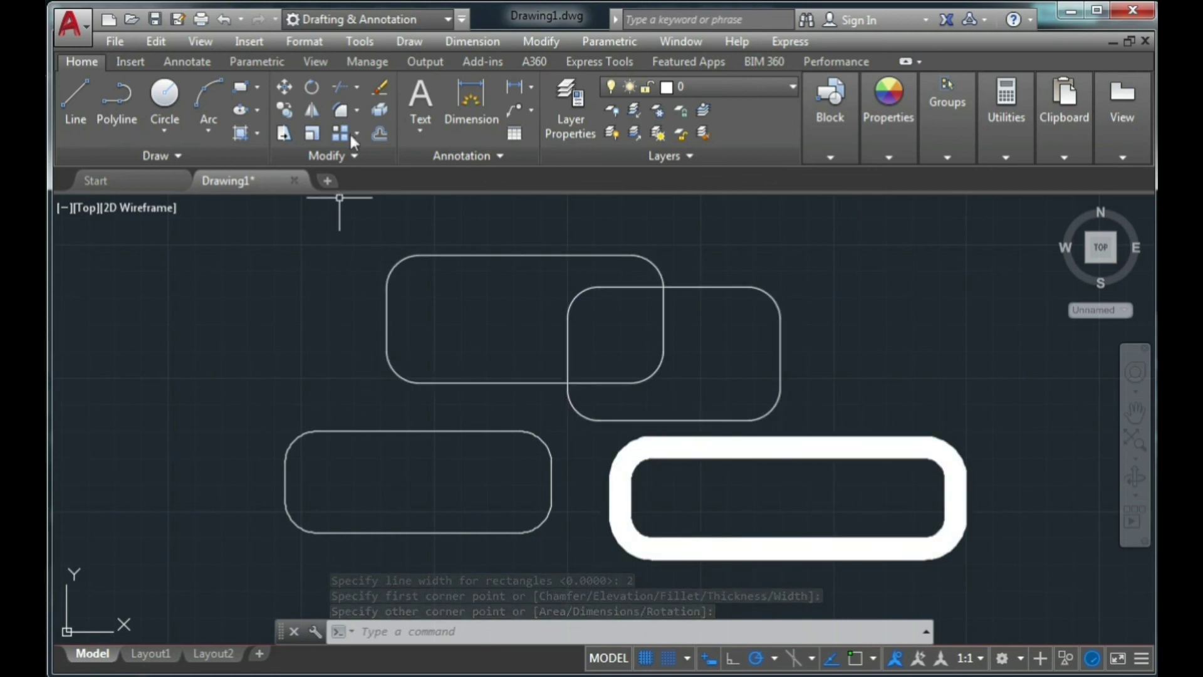
Draw a rounded rectangle with a line width of 1 at the upper right, overlapping the right end of the overlapping pair
click(242, 87)
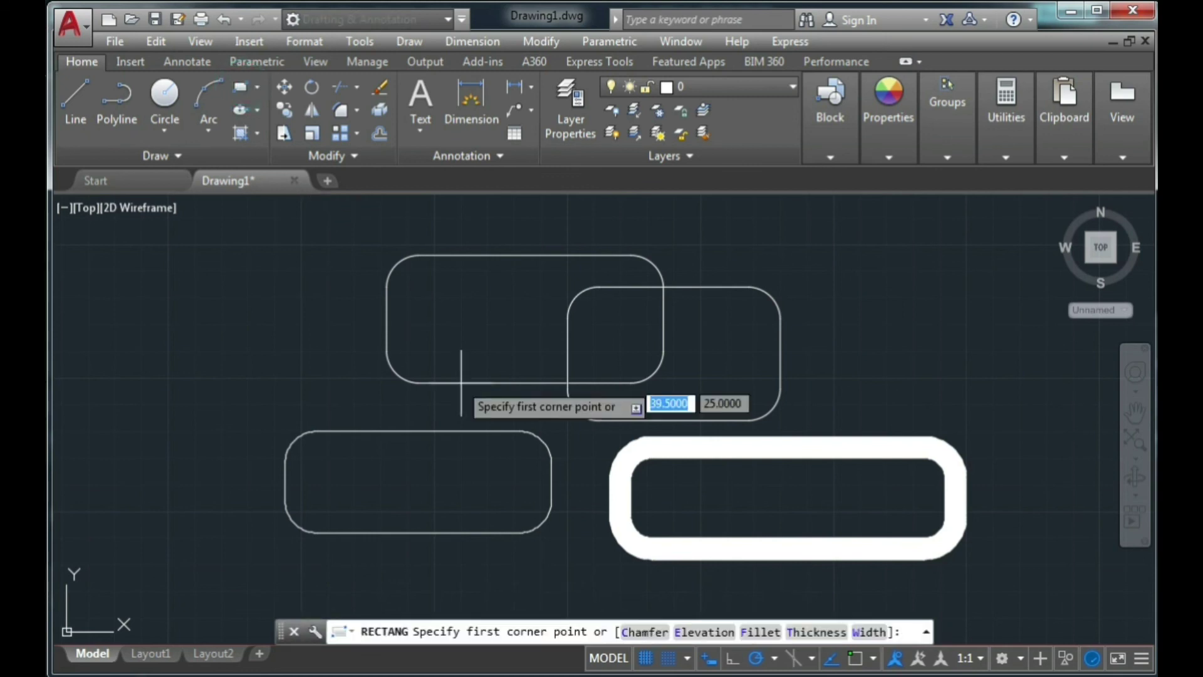
click(869, 632)
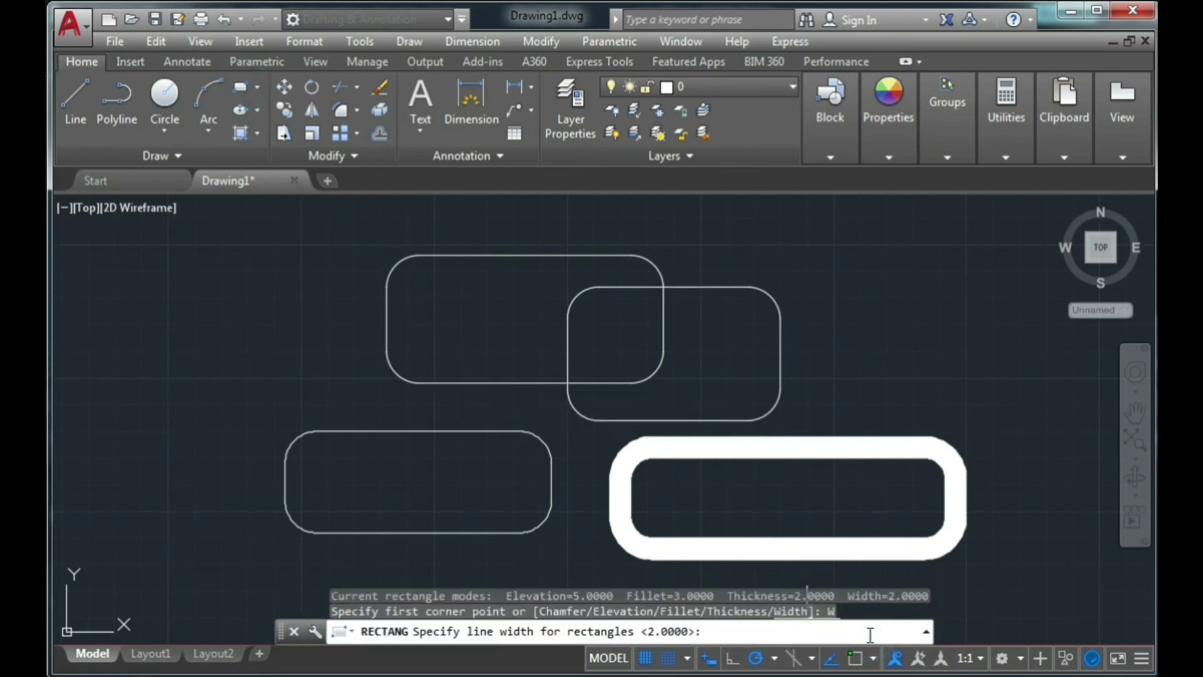
text(1)
key(Return)
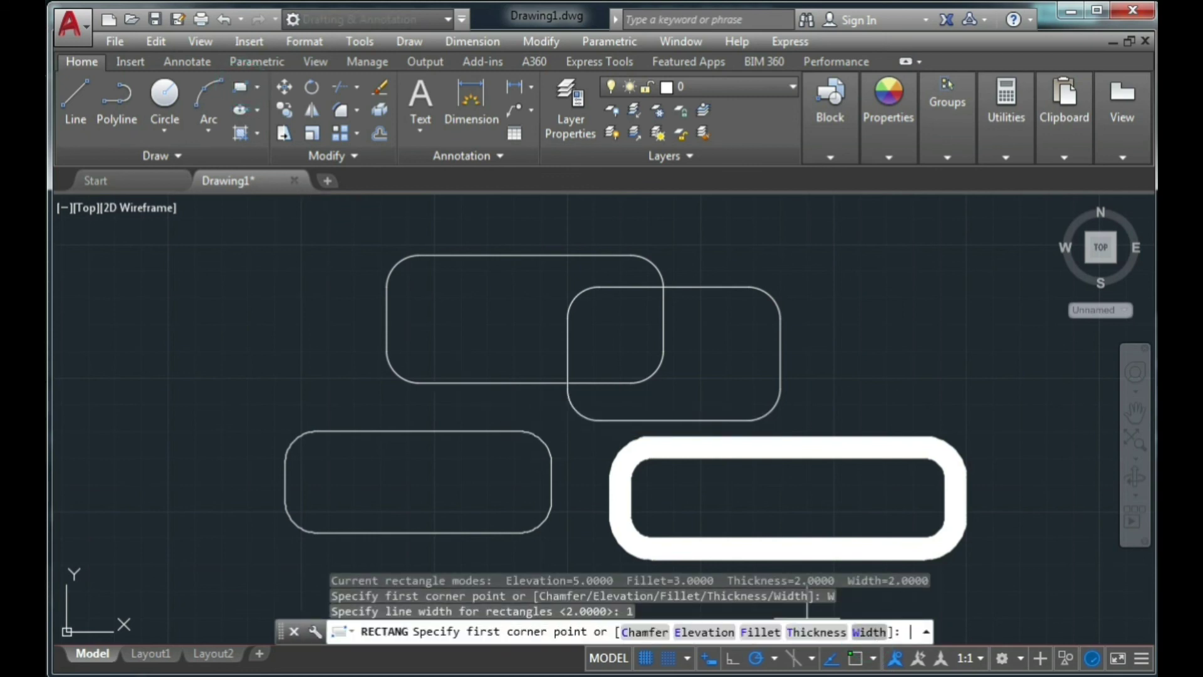
click(744, 242)
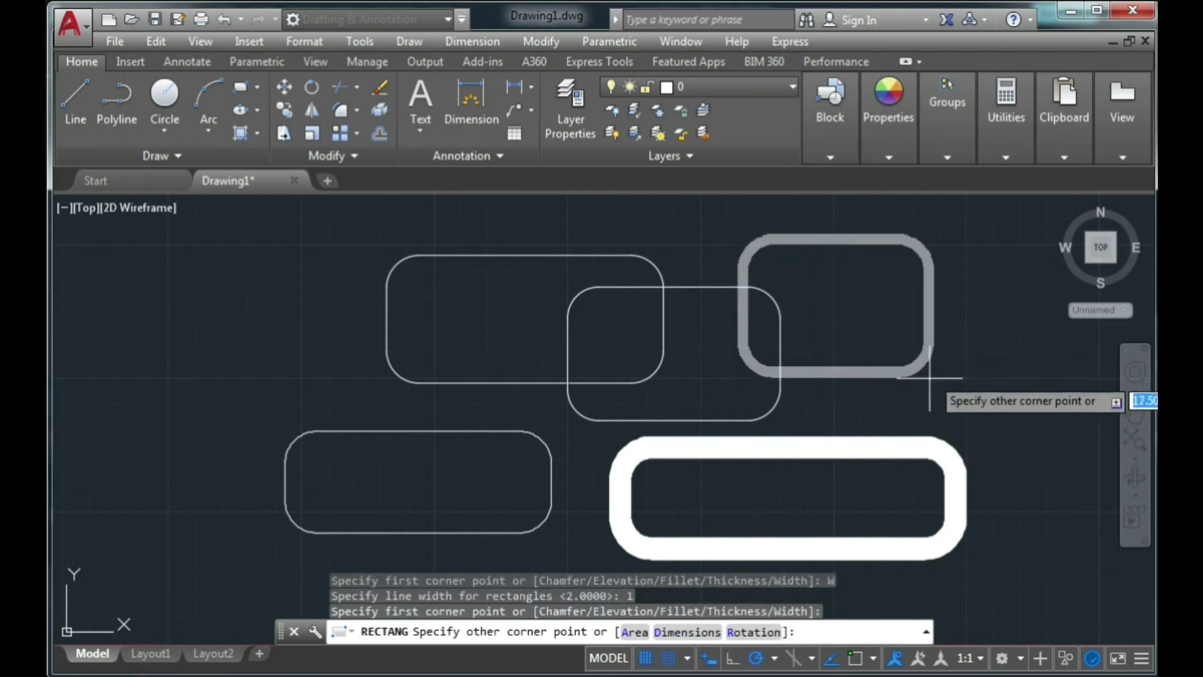
click(1008, 398)
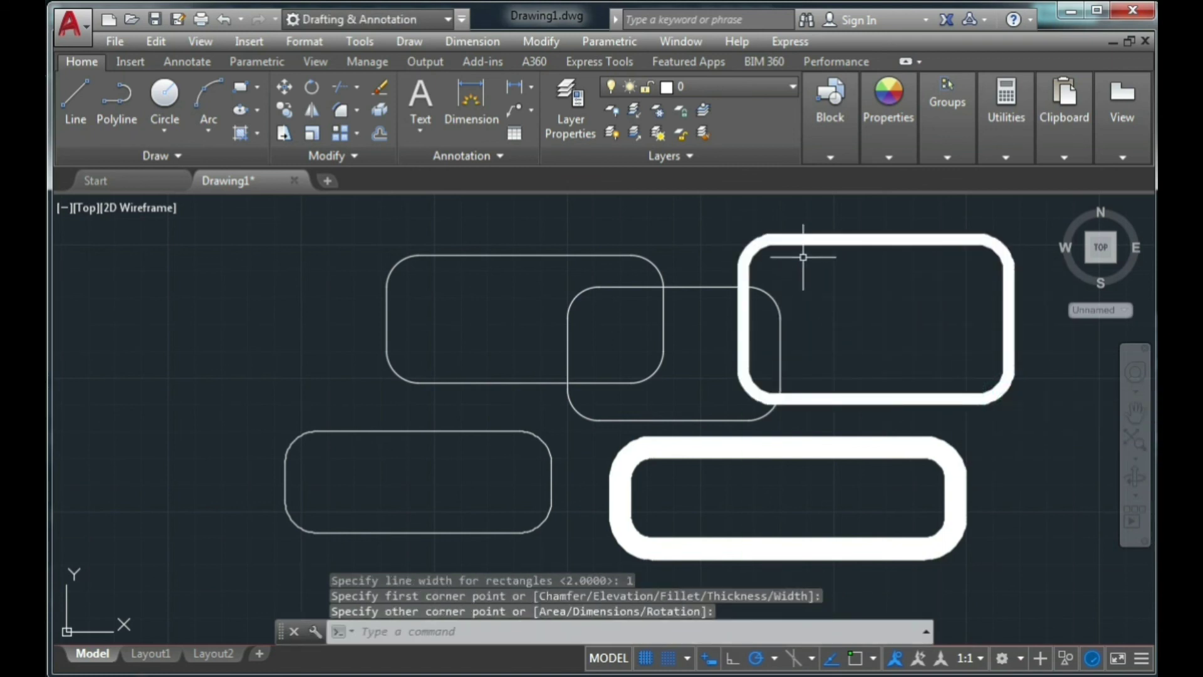